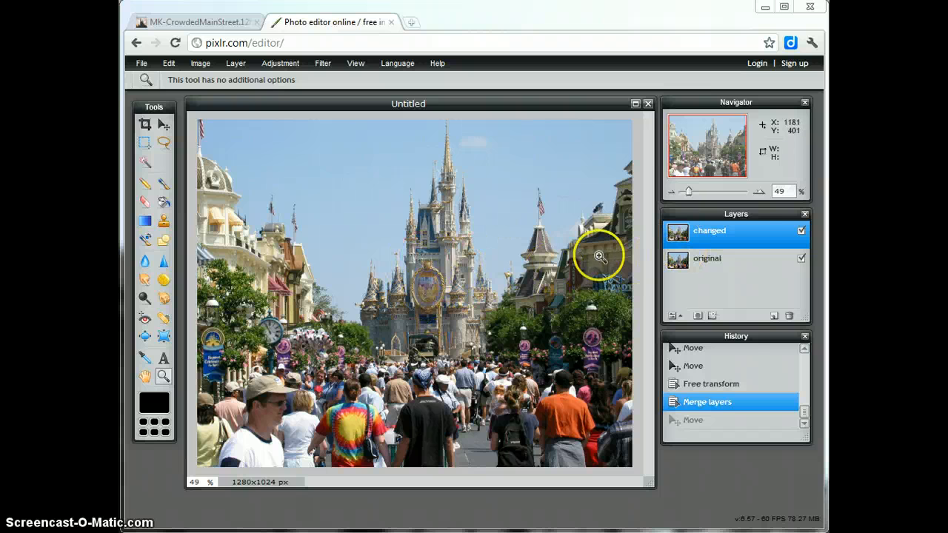
# Step: Toggle the changed layer's visibility off and on, and magnify the street clock to 450% with its face in view
pyautogui.click(801, 232)
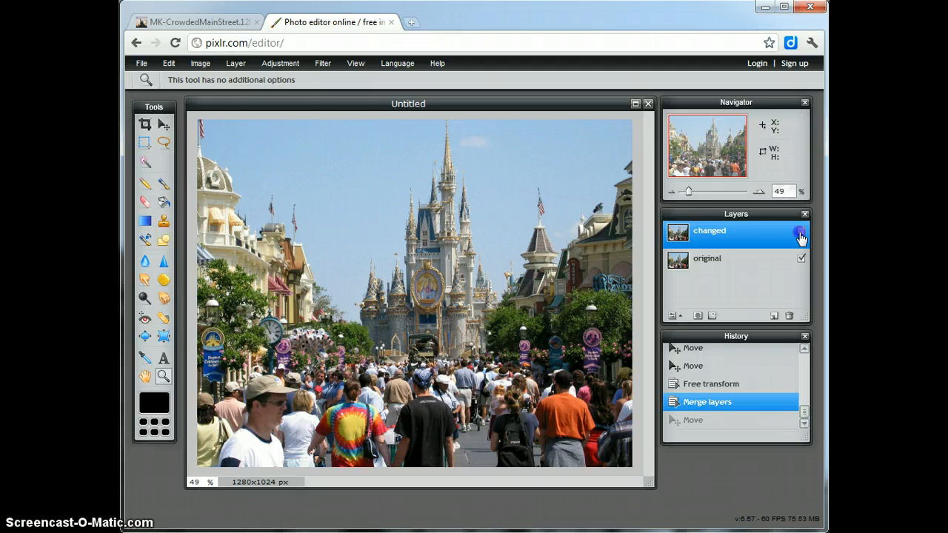
pyautogui.click(800, 233)
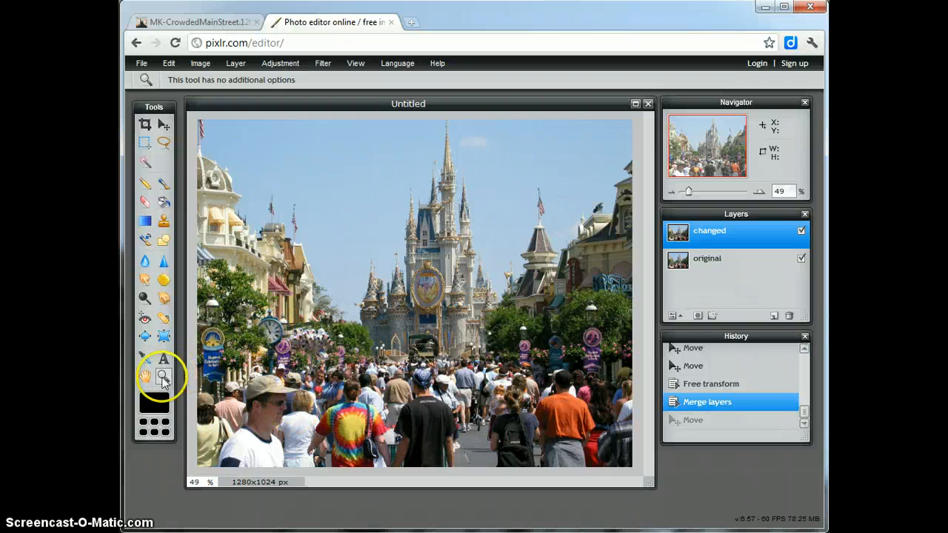
pyautogui.click(268, 335)
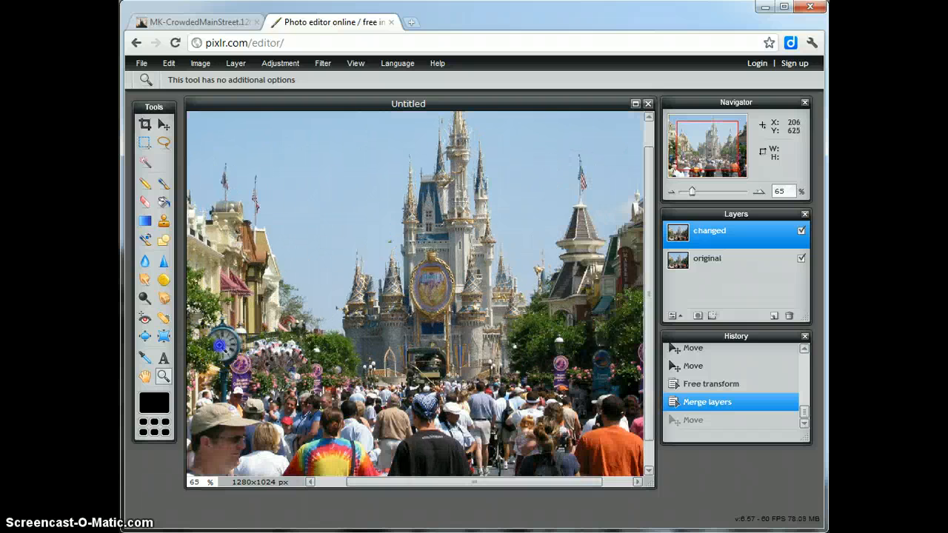
pyautogui.click(217, 346)
pyautogui.click(214, 350)
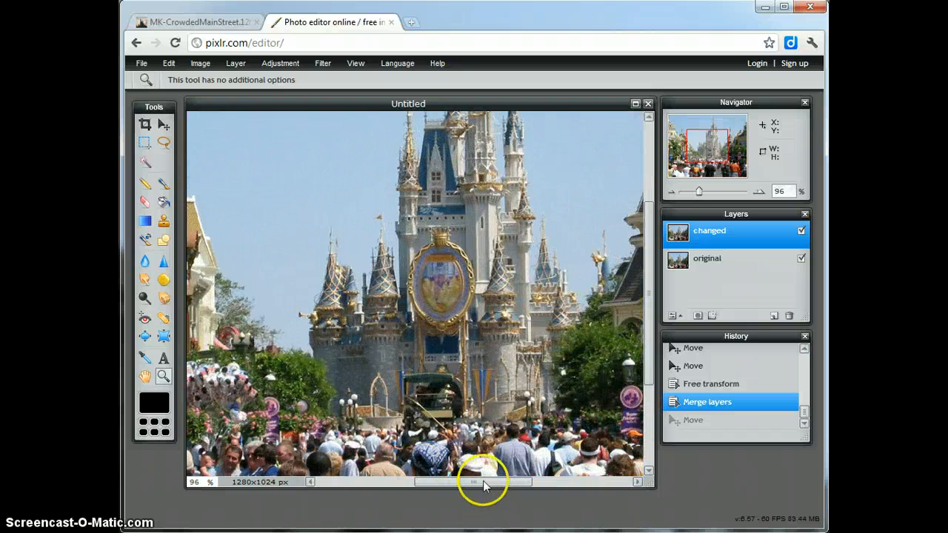
pyautogui.moveTo(483, 485); pyautogui.dragTo(385, 483)
pyautogui.click(282, 407)
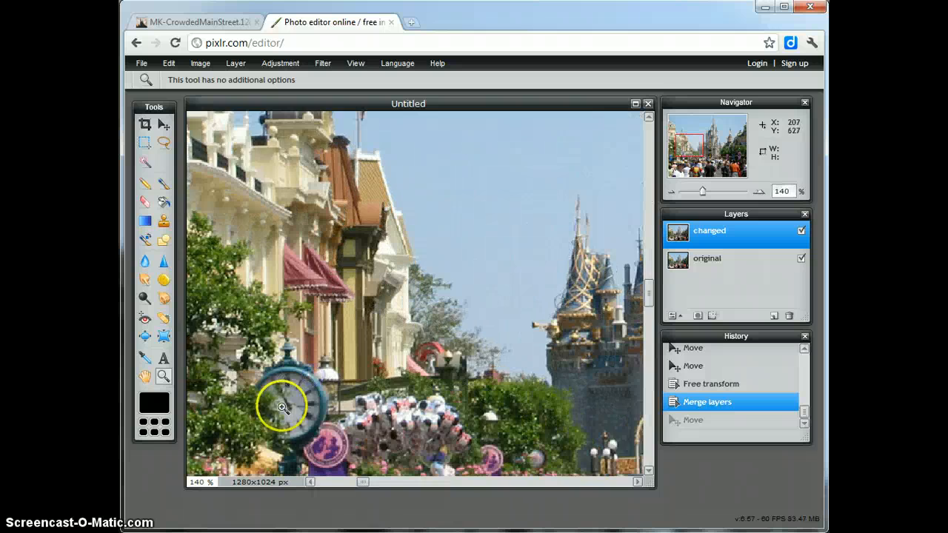
pyautogui.click(280, 413)
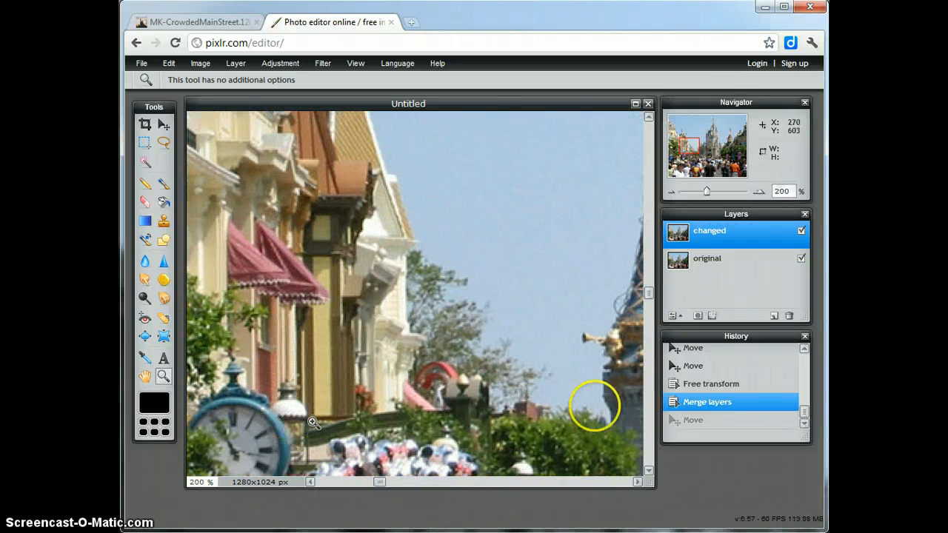
pyautogui.click(643, 302)
pyautogui.scroll(-3, 644, 302)
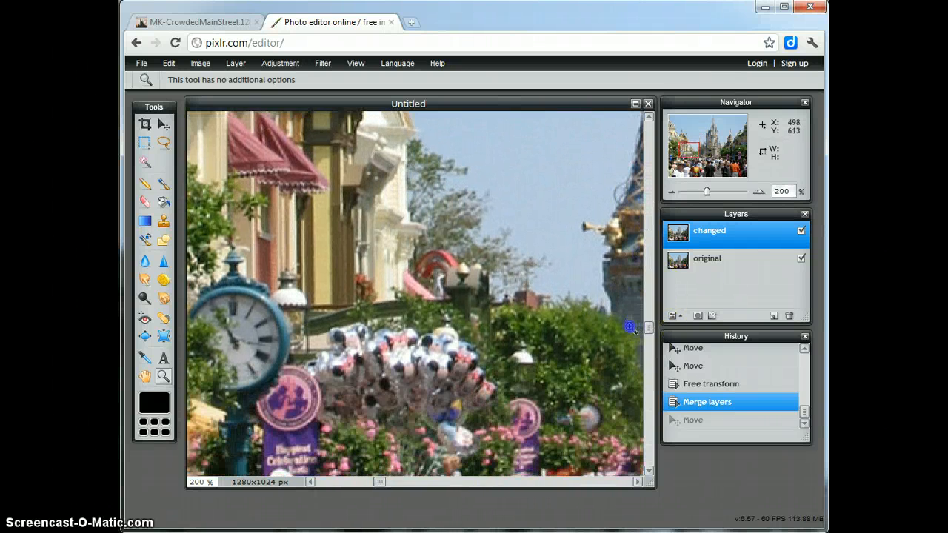
pyautogui.moveTo(379, 482); pyautogui.dragTo(338, 487)
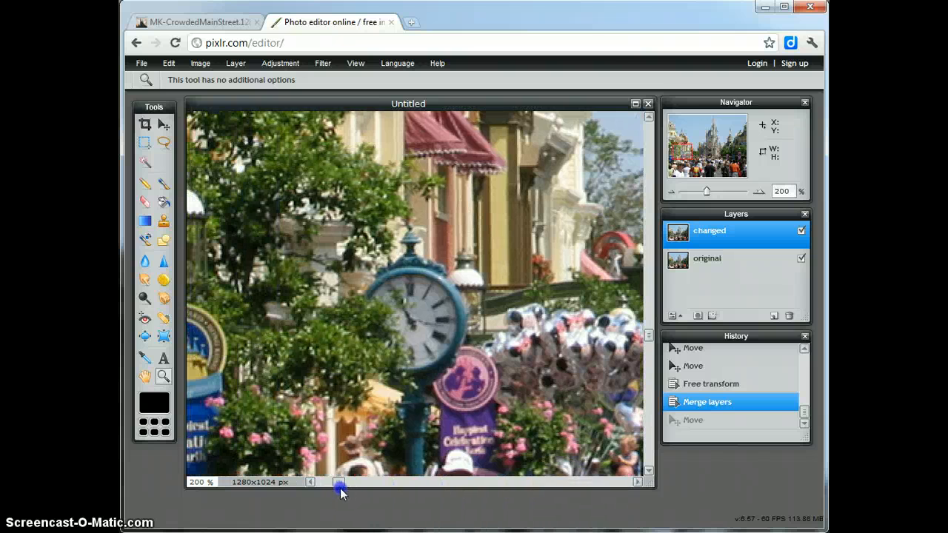
pyautogui.click(418, 318)
pyautogui.click(410, 331)
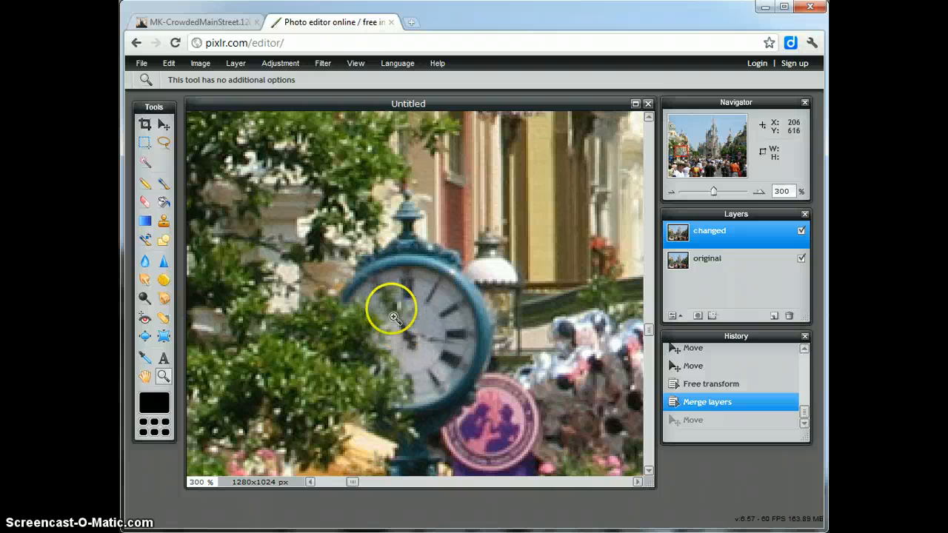
pyautogui.click(414, 347)
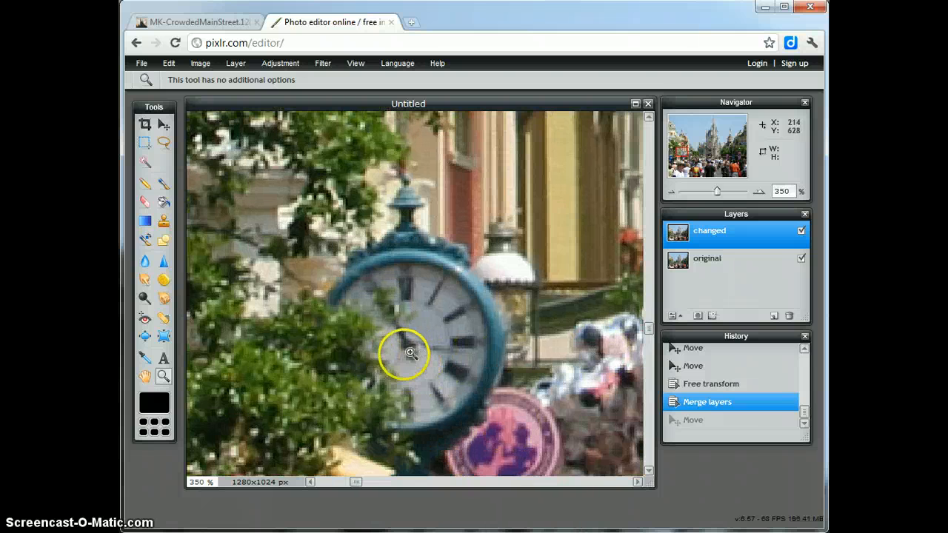
pyautogui.click(402, 359)
pyautogui.click(409, 363)
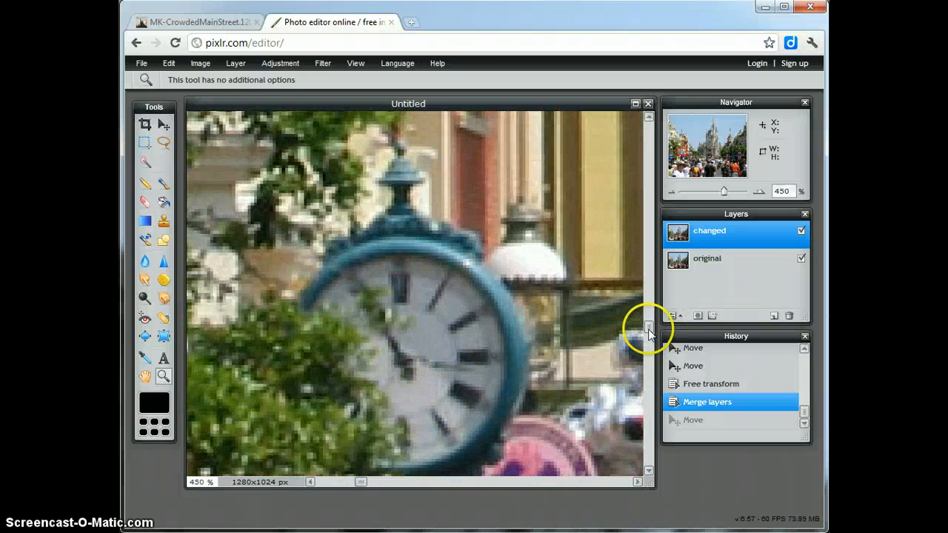
pyautogui.moveTo(647, 333); pyautogui.dragTo(648, 339)
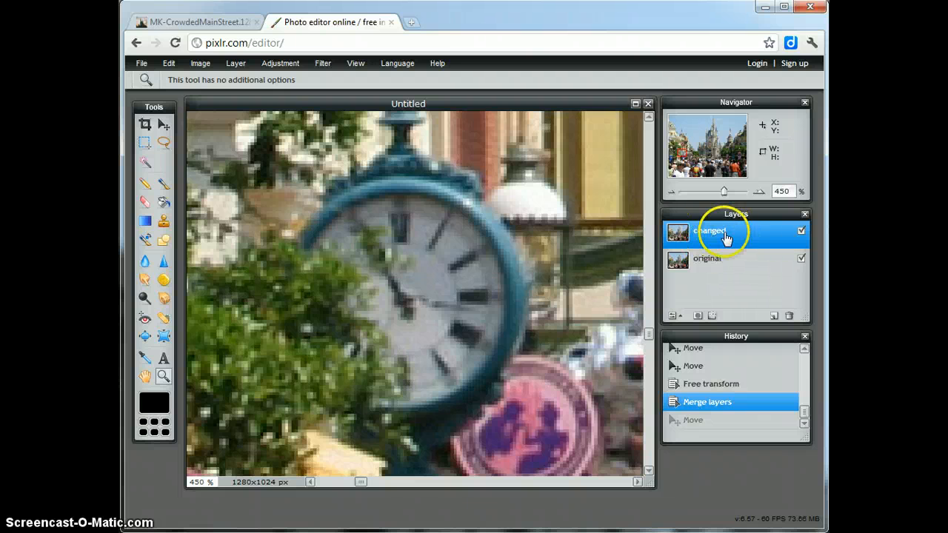
# Step: Cut the clock's short dark hand from the changed layer using a rectangular marquee about 10 by 15 px, and hide the original layer
pyautogui.click(143, 145)
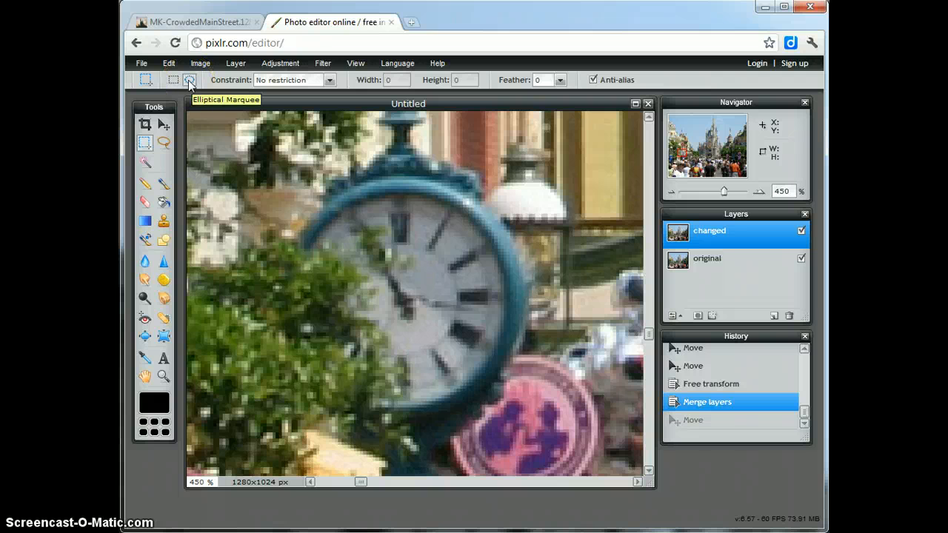
pyautogui.click(173, 81)
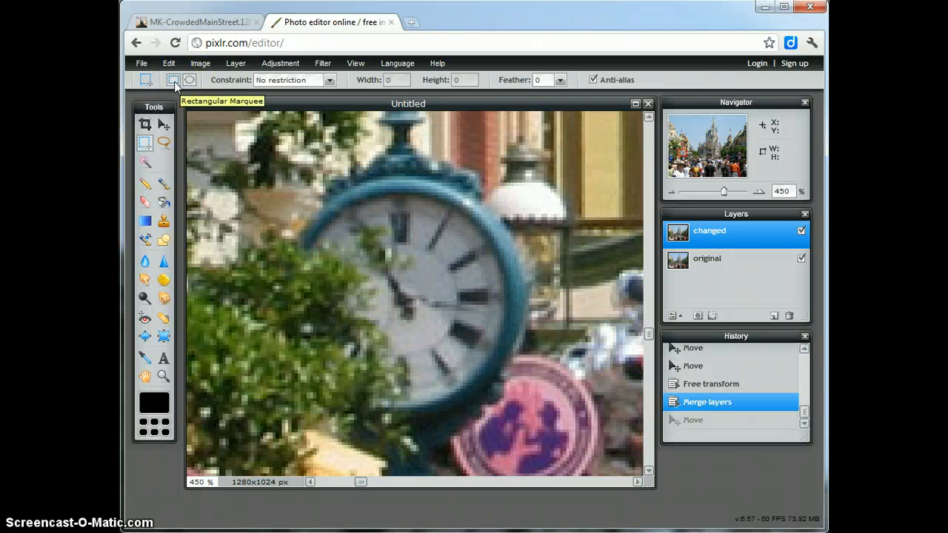
pyautogui.click(174, 82)
pyautogui.click(387, 276)
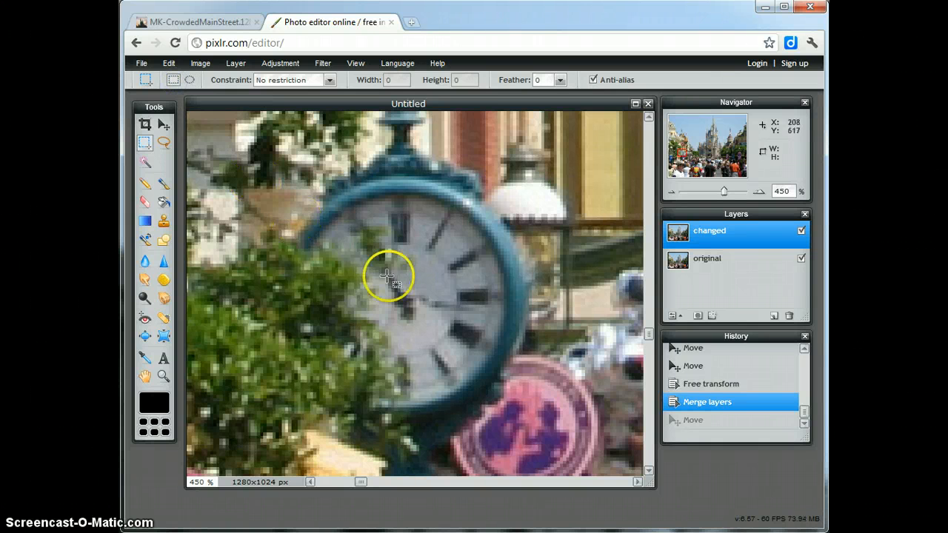
pyautogui.moveTo(388, 275); pyautogui.dragTo(421, 326)
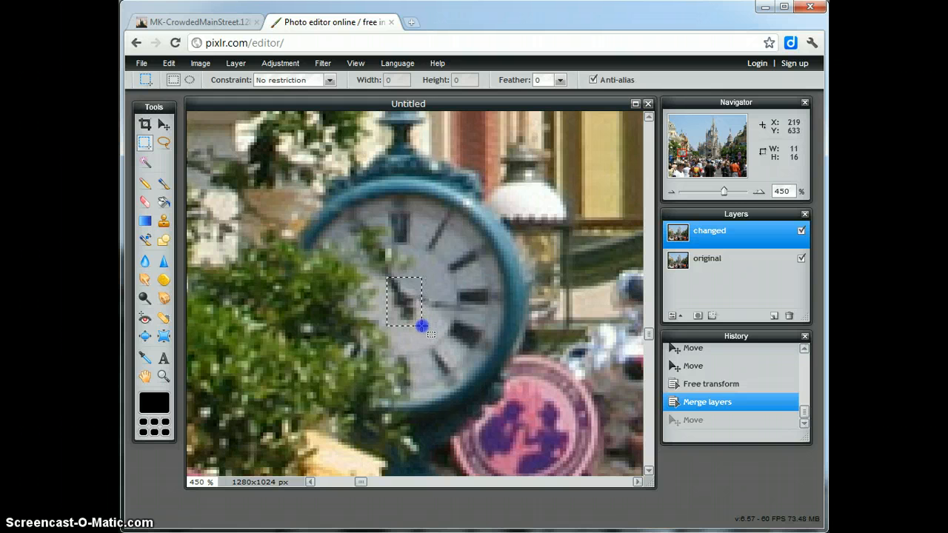
pyautogui.moveTo(420, 325); pyautogui.dragTo(416, 323)
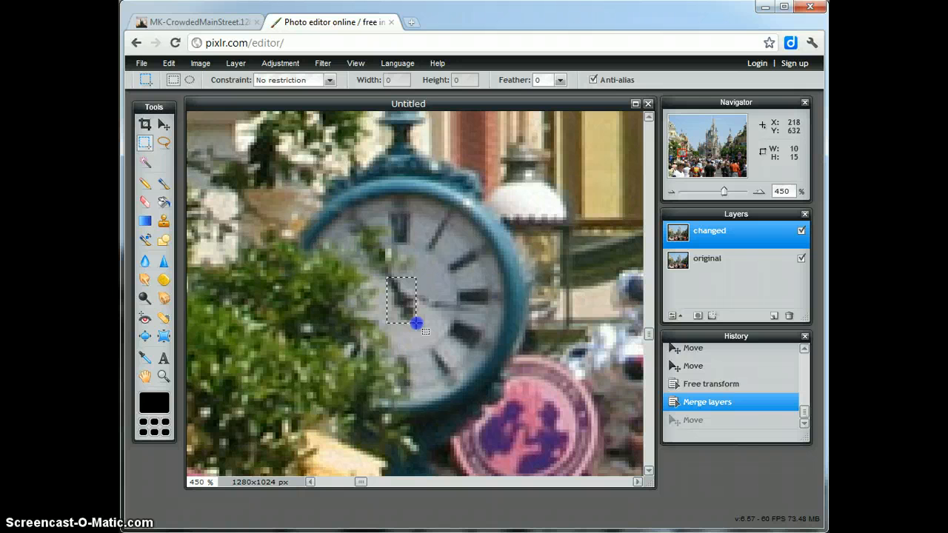
pyautogui.moveTo(416, 323); pyautogui.dragTo(415, 322)
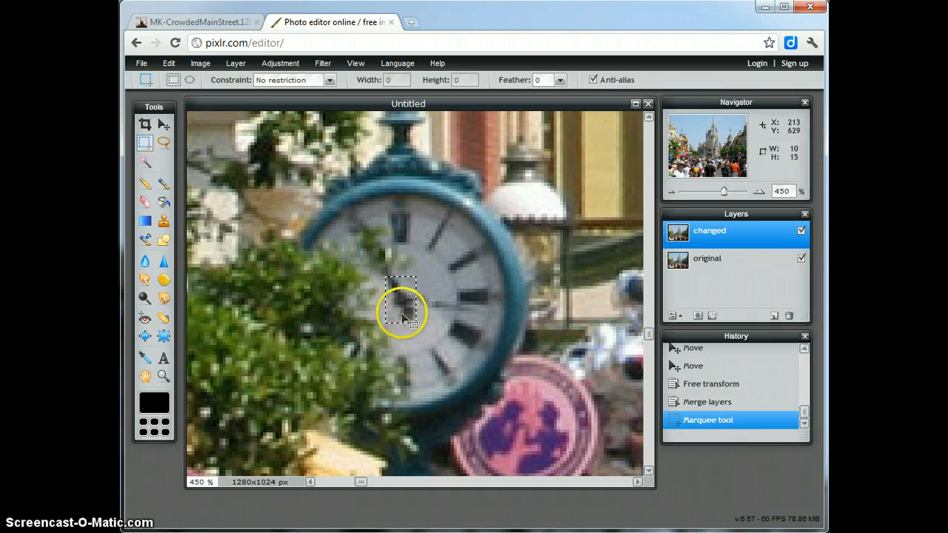
pyautogui.click(169, 64)
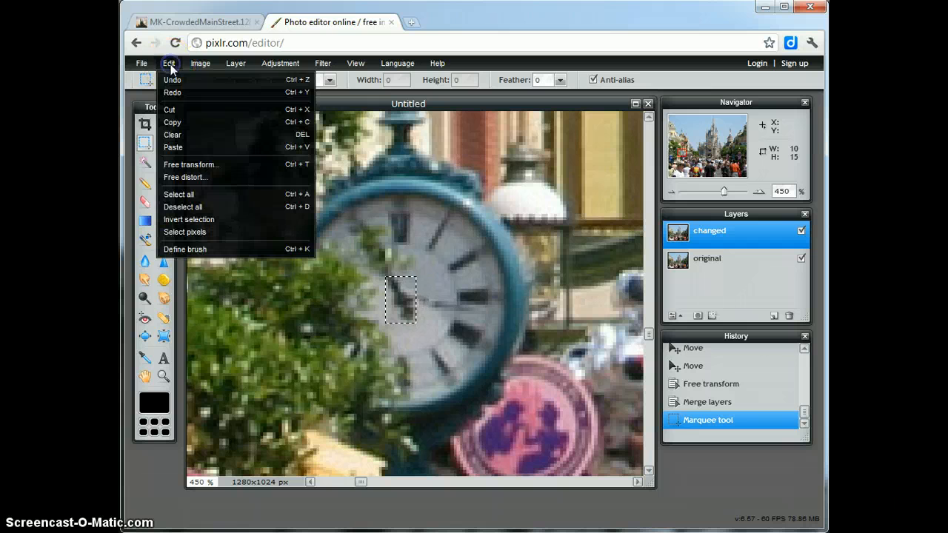
pyautogui.click(184, 110)
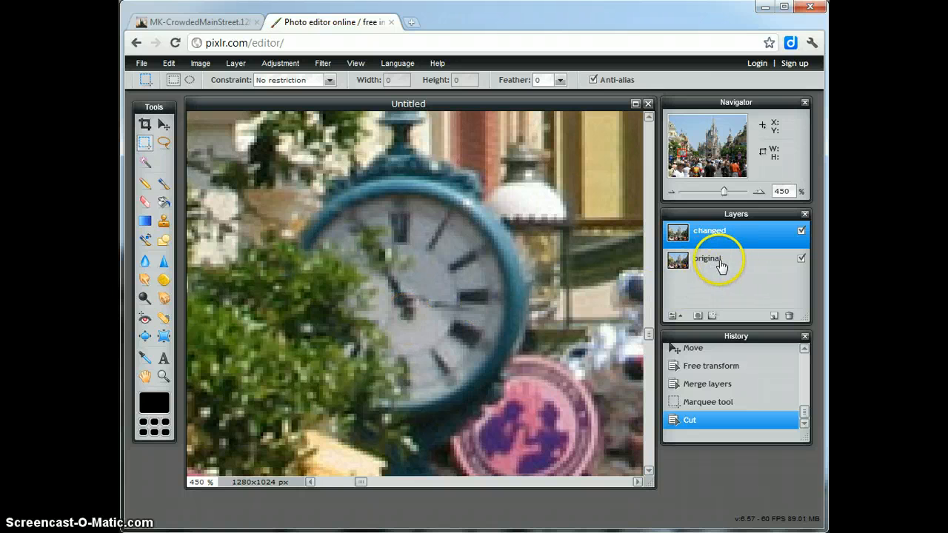
pyautogui.click(802, 259)
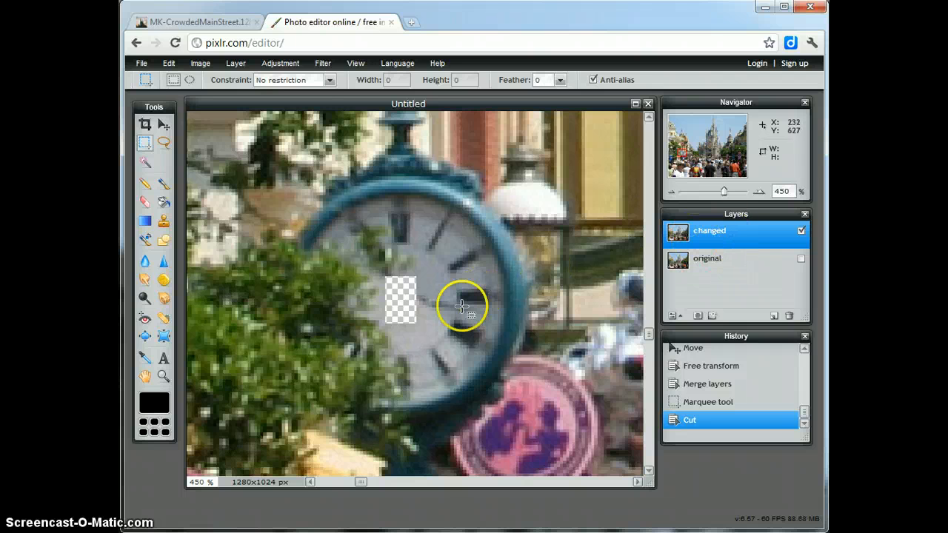
# Step: Paste the cut clock hand onto a new layer and move it over the hole in the clock face
pyautogui.click(169, 65)
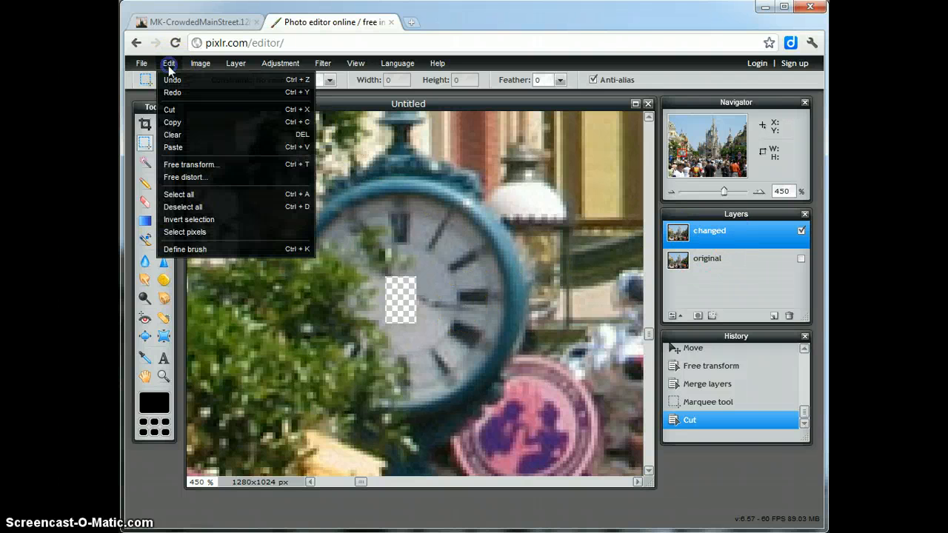
pyautogui.click(188, 148)
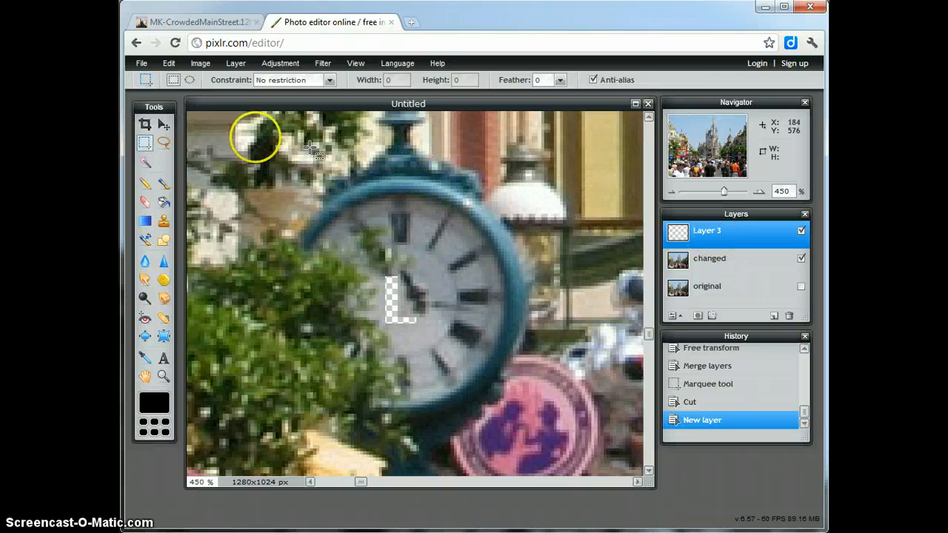
pyautogui.click(163, 127)
pyautogui.click(389, 296)
pyautogui.moveTo(428, 295); pyautogui.dragTo(416, 300)
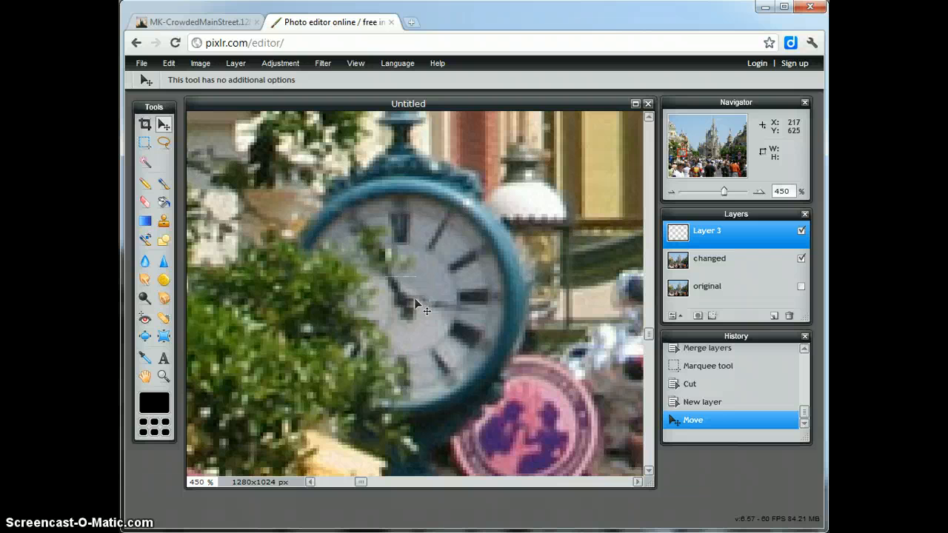
# Step: Rotate the pasted clock hand clockwise with Free transform until it lies horizontally, and apply the transformation
pyautogui.click(170, 65)
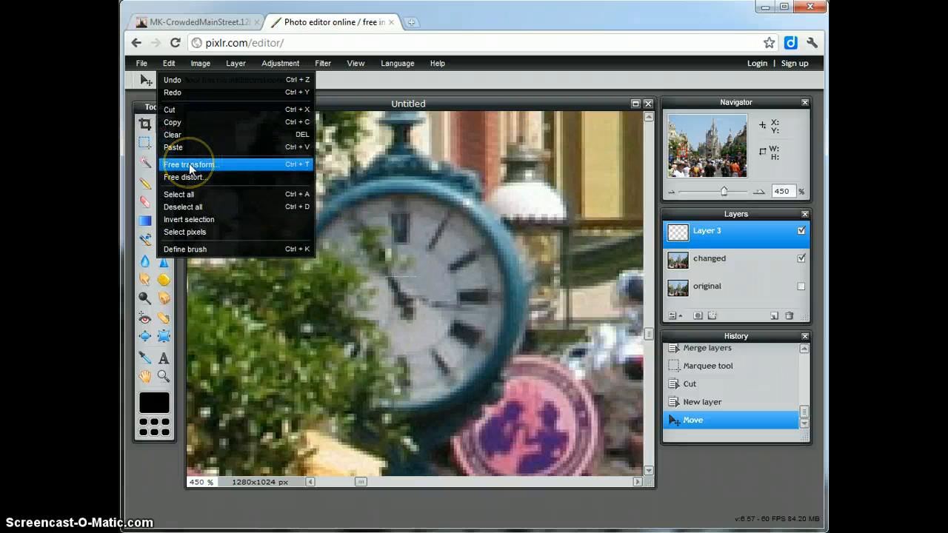
pyautogui.click(191, 169)
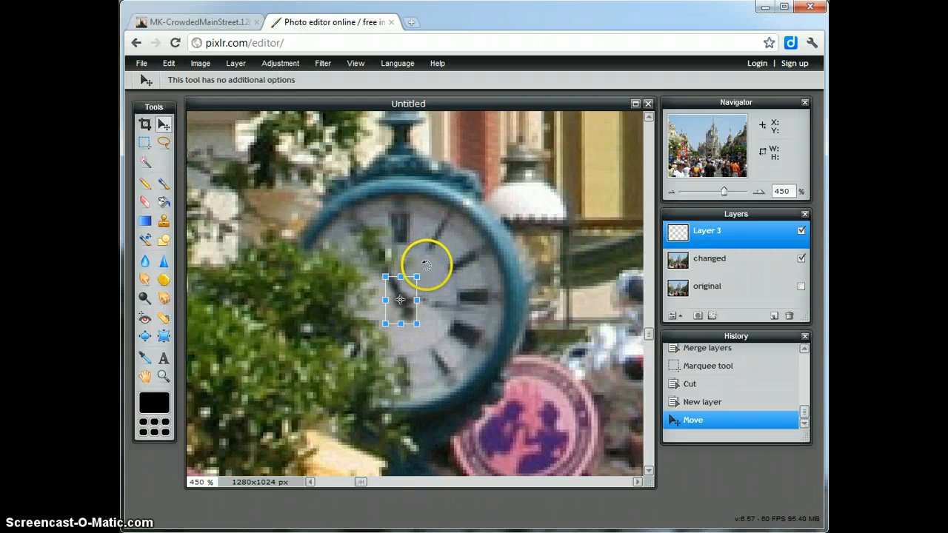
pyautogui.moveTo(428, 263); pyautogui.dragTo(436, 331)
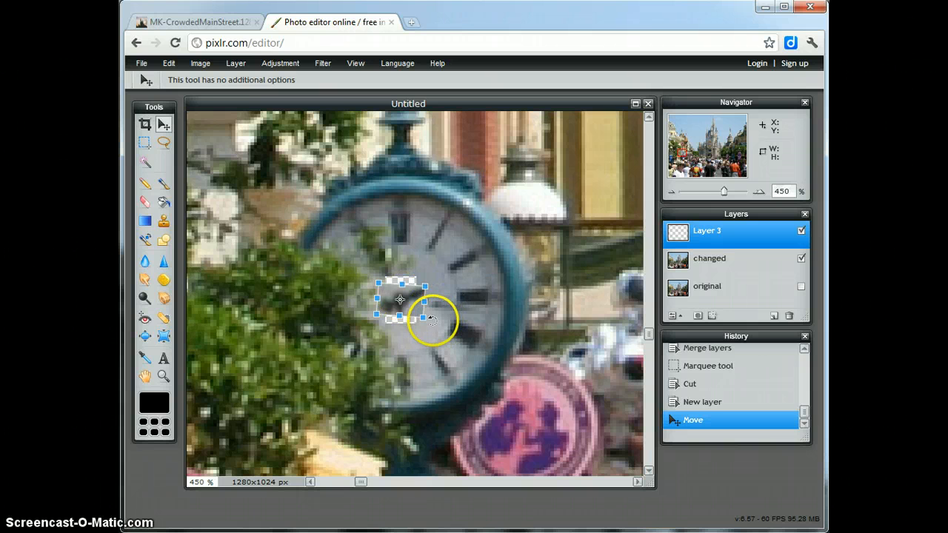
pyautogui.moveTo(437, 321); pyautogui.dragTo(426, 335)
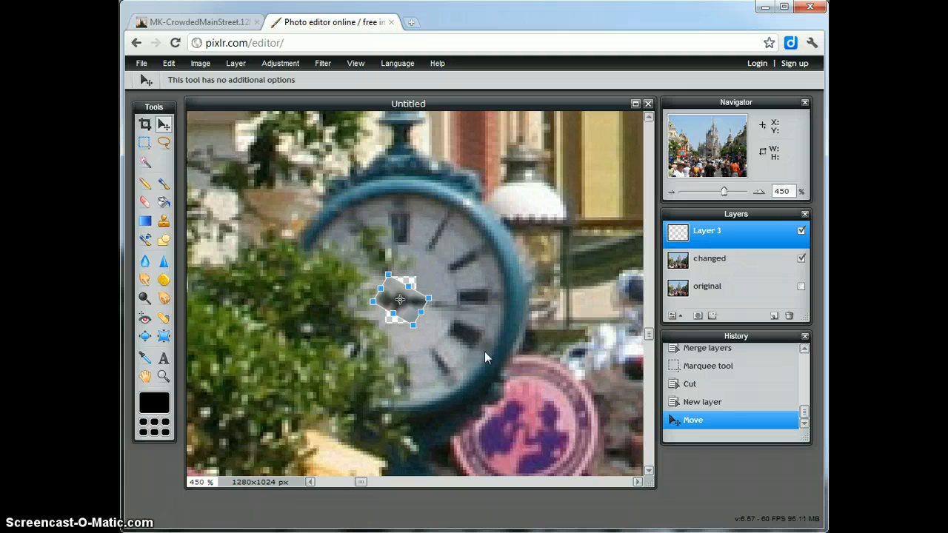
pyautogui.press('Return')
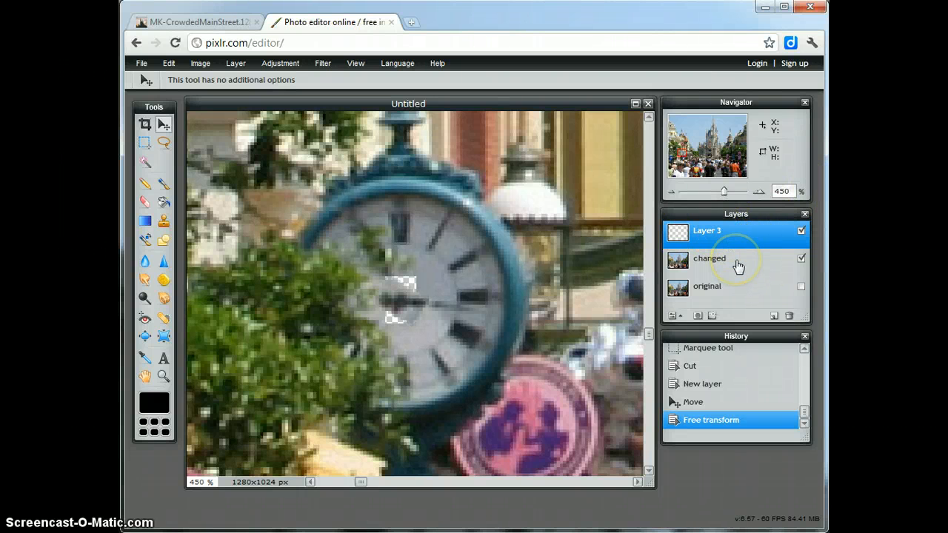
# Step: Merge Layer 3 with the rotated hand down into the changed layer
pyautogui.rightClick(690, 235)
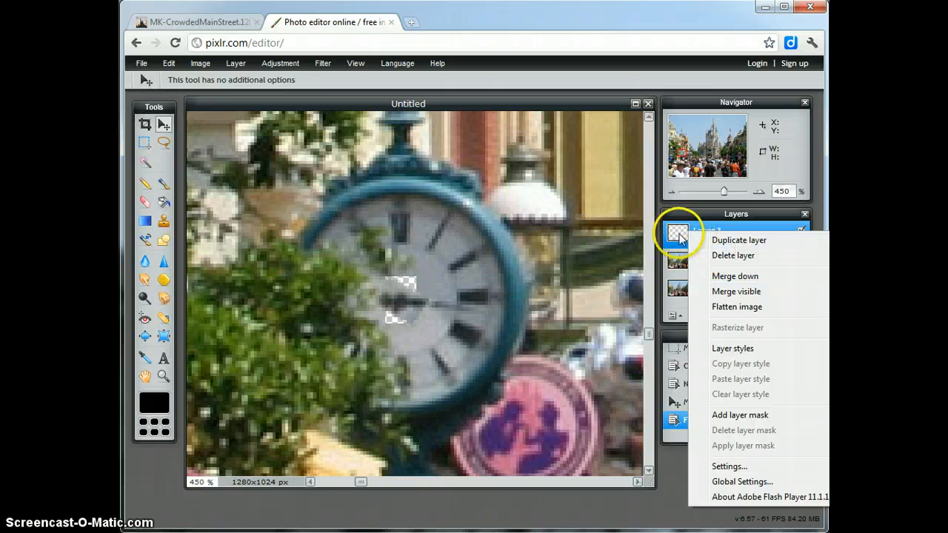
pyautogui.click(679, 235)
pyautogui.rightClick(677, 235)
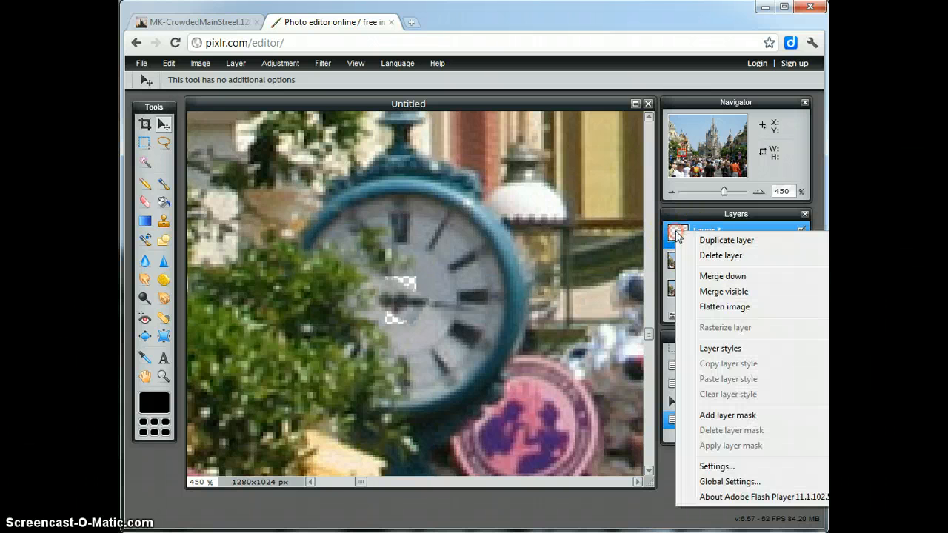
pyautogui.click(723, 276)
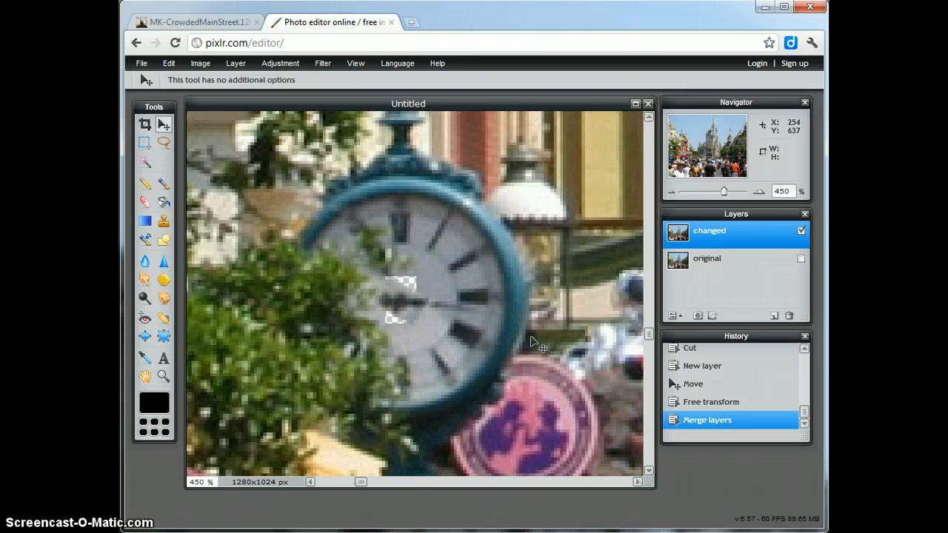
# Step: Sample the grey of the clock face beside the transparent gaps as the drawing color with the Colorpicker tool
pyautogui.click(386, 321)
pyautogui.click(435, 378)
pyautogui.moveTo(433, 377)
pyautogui.mouseDown()
pyautogui.moveTo(345, 324)
pyautogui.moveTo(427, 294)
pyautogui.moveTo(420, 285)
pyautogui.mouseUp()
pyautogui.click(144, 356)
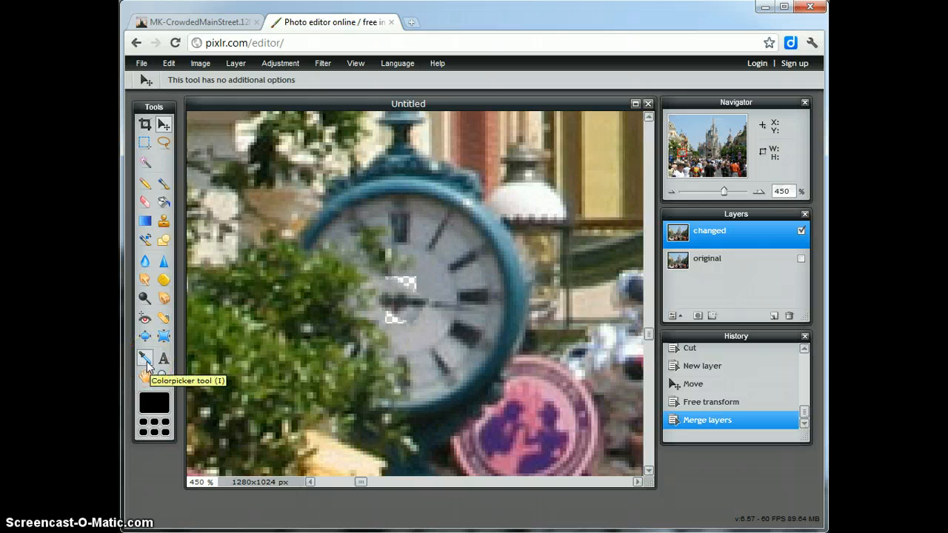
pyautogui.click(146, 362)
pyautogui.moveTo(146, 362); pyautogui.dragTo(186, 360)
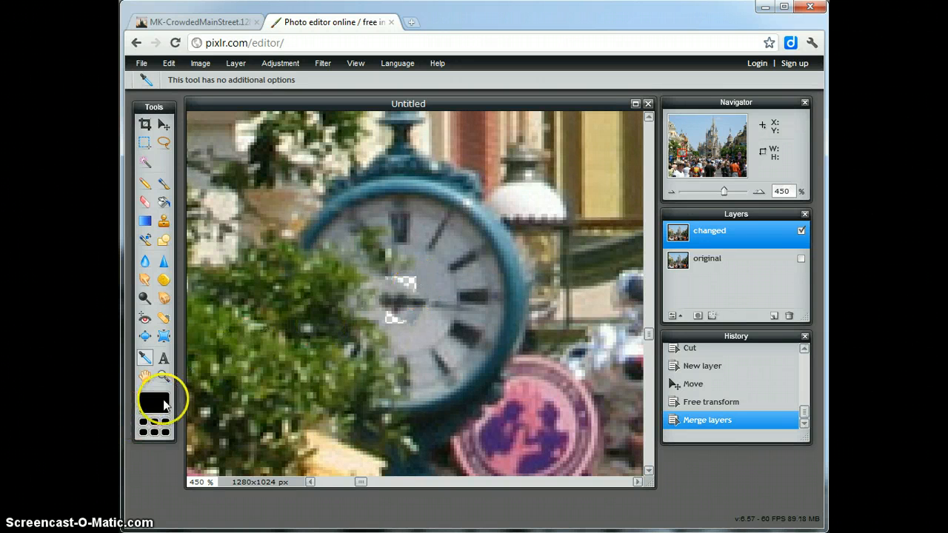
pyautogui.moveTo(402, 291); pyautogui.dragTo(420, 282)
pyautogui.click(378, 304)
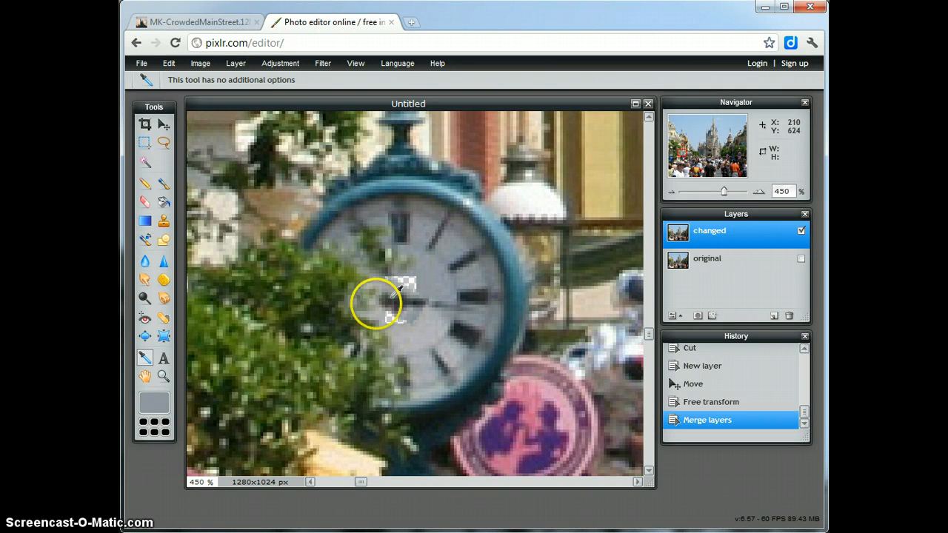
# Step: Resample the grey of the clock face beside the upper transparent gap and switch to the Brush tool
pyautogui.click(154, 408)
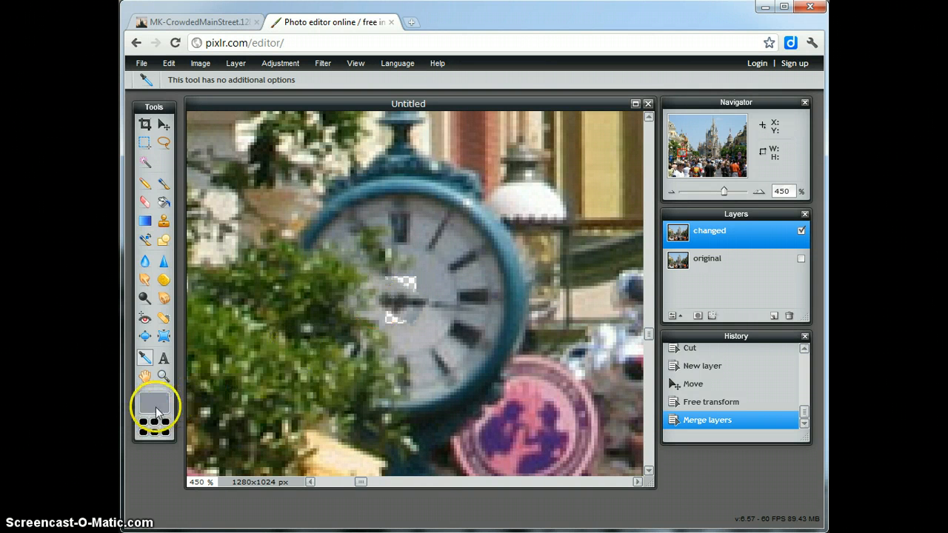
pyautogui.click(418, 284)
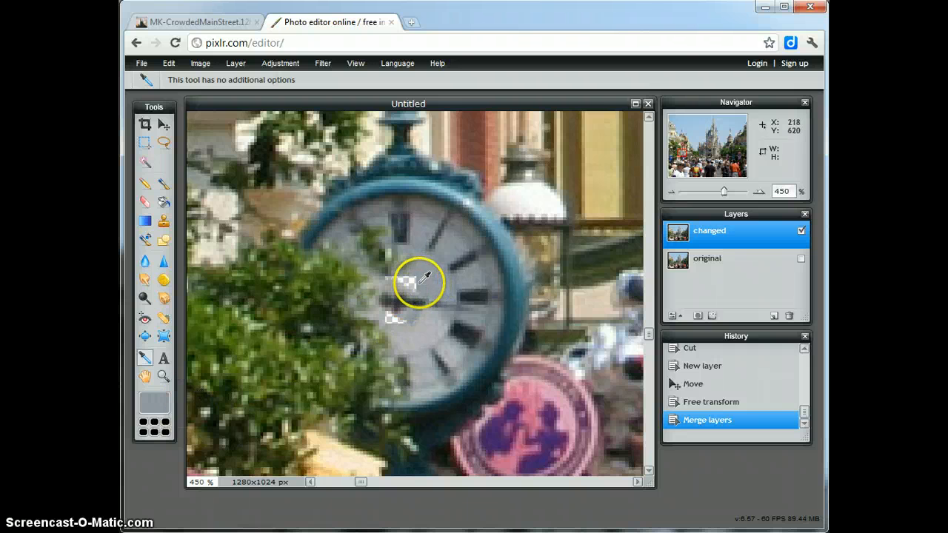
pyautogui.click(164, 187)
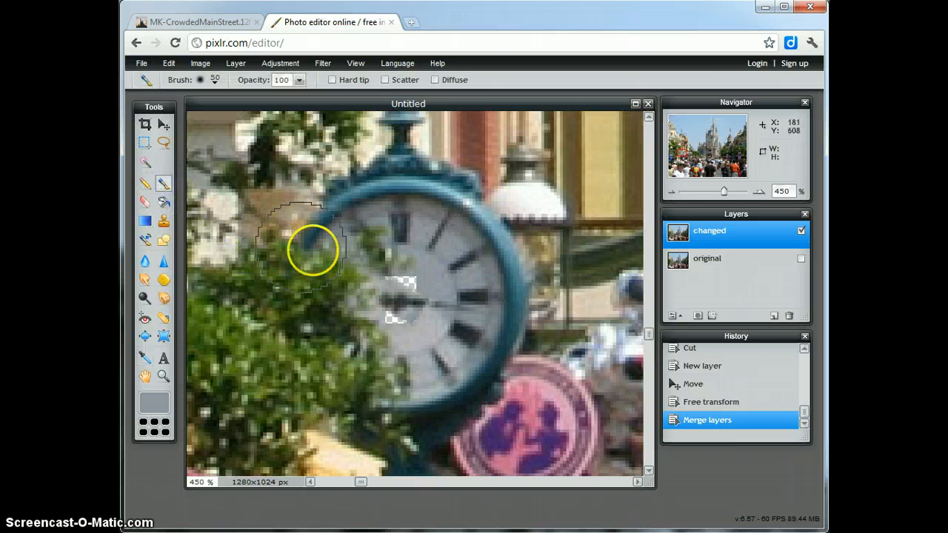
# Step: Try to cover the transparent gaps around the clock hand with the size 50 brush and undo the stroke
pyautogui.moveTo(410, 284)
pyautogui.mouseDown()
pyautogui.moveTo(420, 320)
pyautogui.moveTo(438, 291)
pyautogui.moveTo(395, 279)
pyautogui.moveTo(412, 319)
pyautogui.moveTo(424, 275)
pyautogui.moveTo(398, 278)
pyautogui.moveTo(392, 309)
pyautogui.moveTo(428, 311)
pyautogui.moveTo(410, 283)
pyautogui.moveTo(388, 294)
pyautogui.moveTo(403, 304)
pyautogui.moveTo(418, 279)
pyautogui.moveTo(399, 285)
pyautogui.moveTo(390, 309)
pyautogui.moveTo(420, 313)
pyautogui.moveTo(400, 295)
pyautogui.mouseUp()
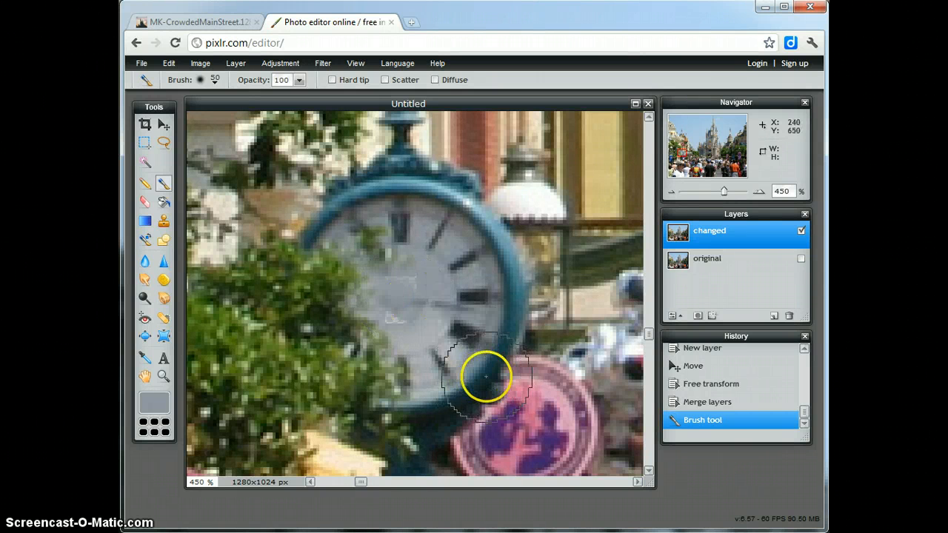
pyautogui.click(731, 406)
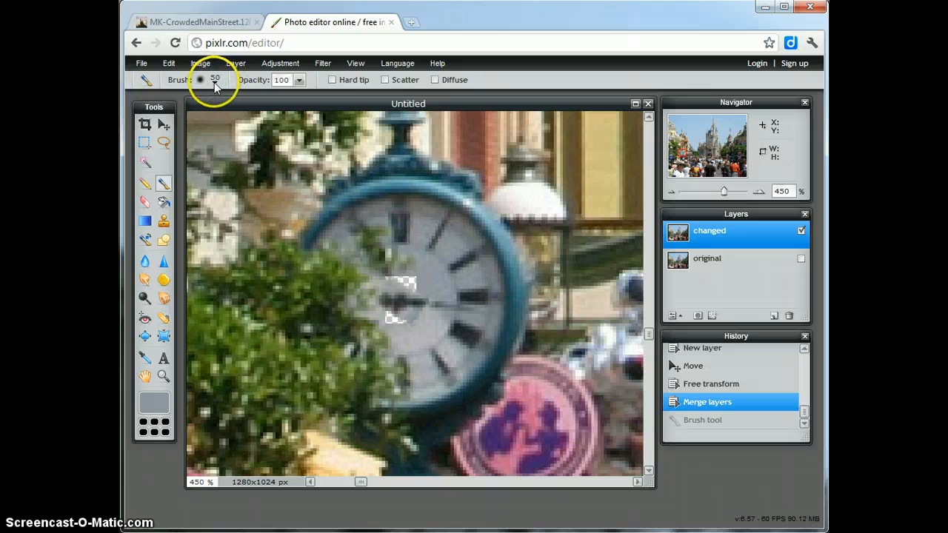
# Step: Choose the round size 5 brush, try it on the clock face near the lower gap, and undo the stroke
pyautogui.click(214, 82)
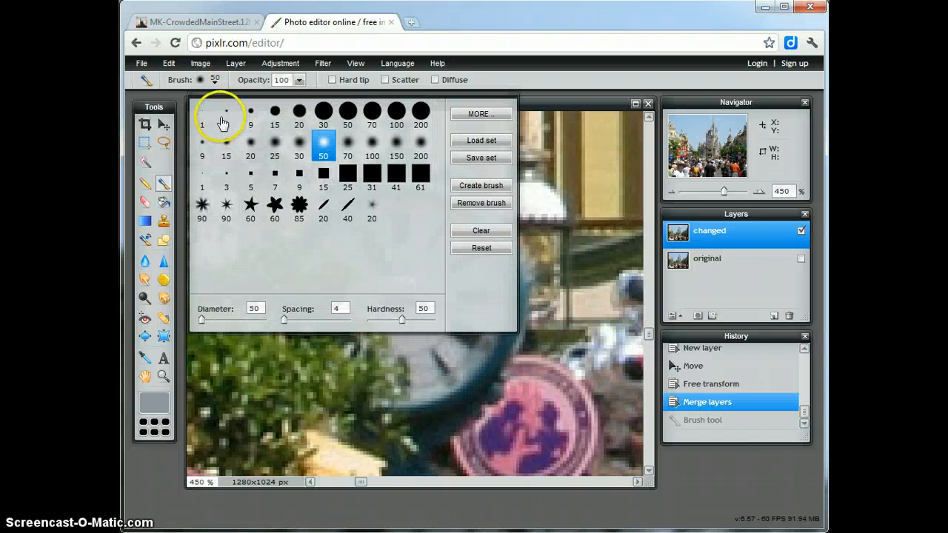
pyautogui.click(226, 115)
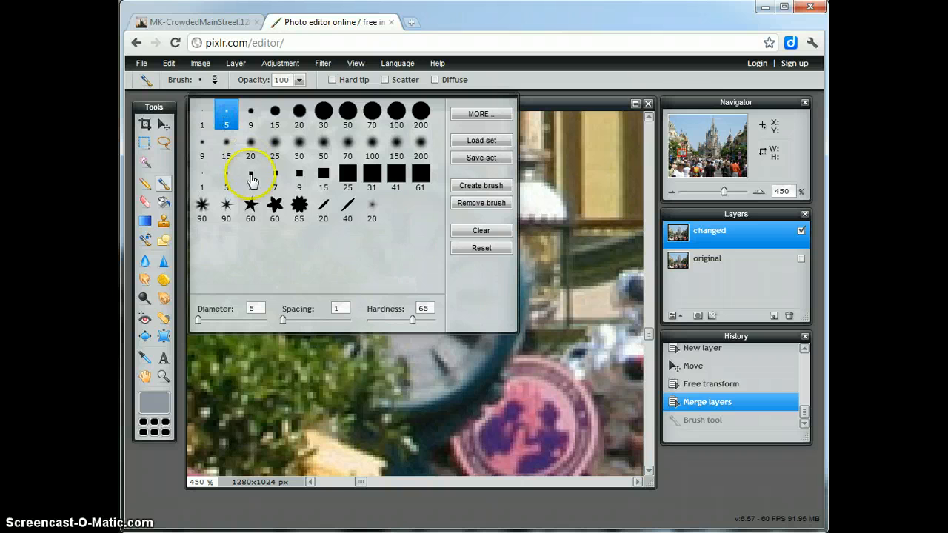
pyautogui.click(413, 343)
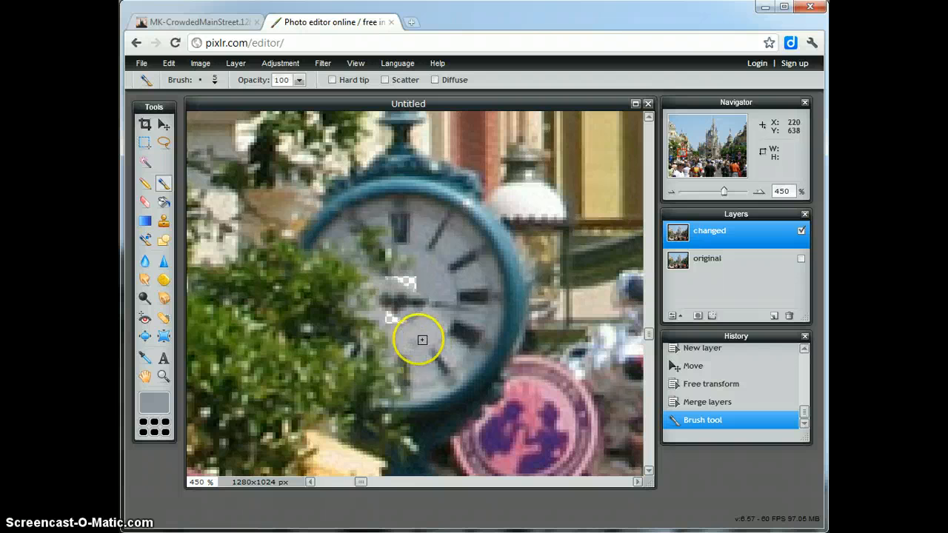
pyautogui.click(716, 404)
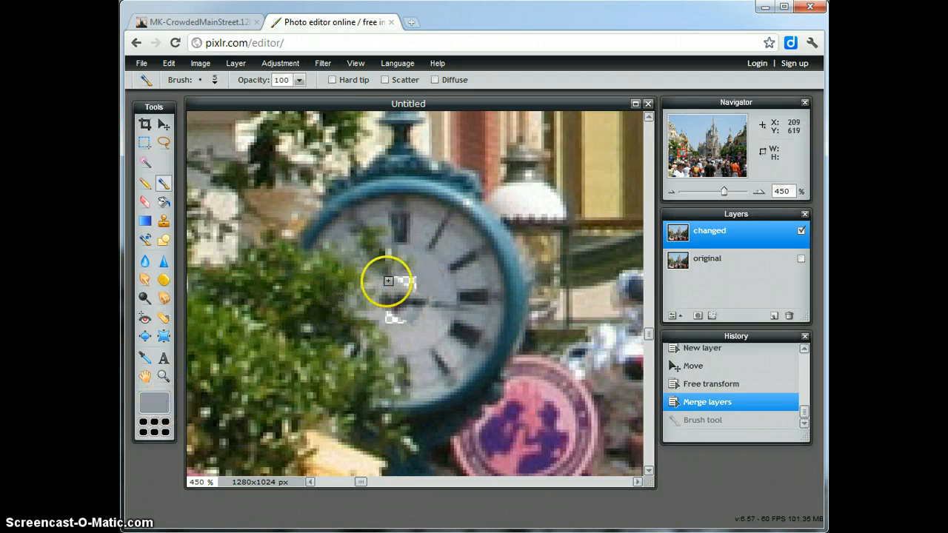
# Step: Paint over the transparent gaps above and below the clock hand with the sampled grey
pyautogui.moveTo(388, 281)
pyautogui.mouseDown()
pyautogui.moveTo(413, 275)
pyautogui.moveTo(415, 287)
pyautogui.mouseUp()
pyautogui.click(413, 277)
pyautogui.click(414, 279)
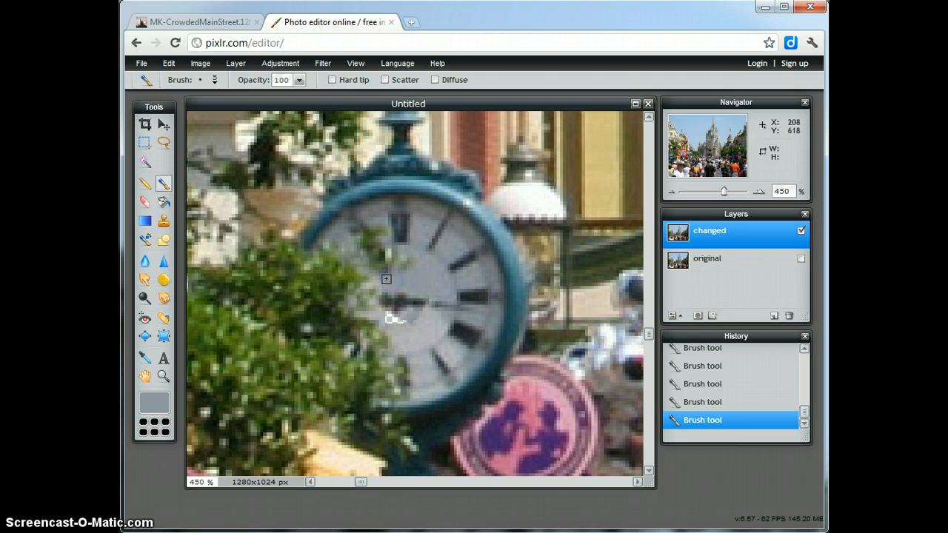
pyautogui.click(388, 315)
pyautogui.click(251, 304)
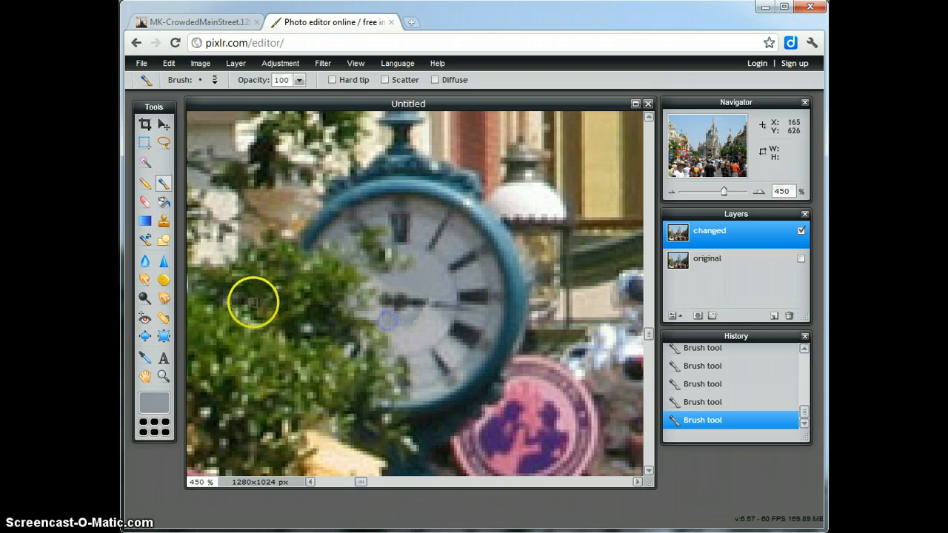
pyautogui.moveTo(250, 304)
pyautogui.mouseDown()
pyautogui.moveTo(373, 314)
pyautogui.moveTo(425, 351)
pyautogui.moveTo(390, 331)
pyautogui.moveTo(422, 330)
pyautogui.moveTo(418, 320)
pyautogui.moveTo(409, 329)
pyautogui.moveTo(380, 324)
pyautogui.moveTo(406, 321)
pyautogui.moveTo(385, 317)
pyautogui.mouseUp()
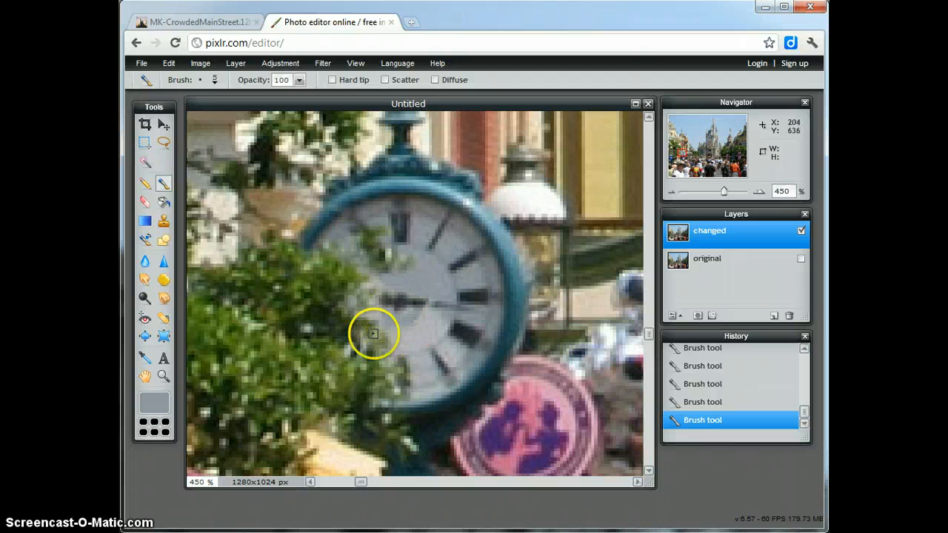
# Step: Sample a lighter grey from the clock face and brush it over the patched area below the hand
pyautogui.click(146, 361)
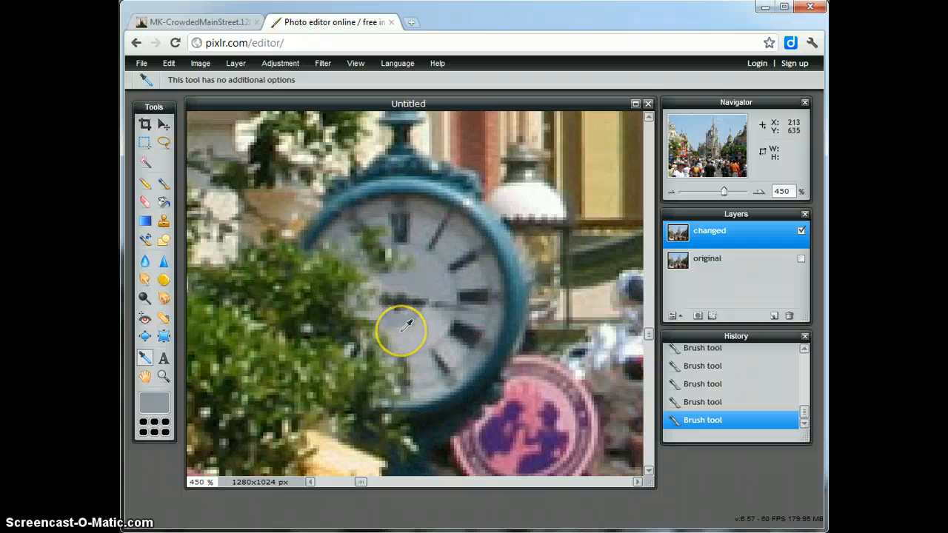
pyautogui.moveTo(405, 274); pyautogui.dragTo(398, 326)
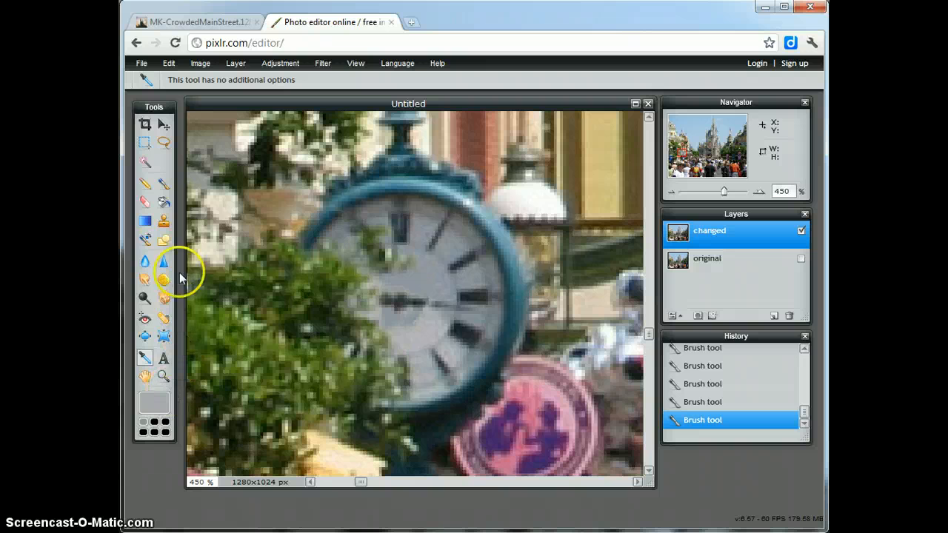
pyautogui.click(167, 185)
pyautogui.moveTo(376, 324); pyautogui.dragTo(390, 324)
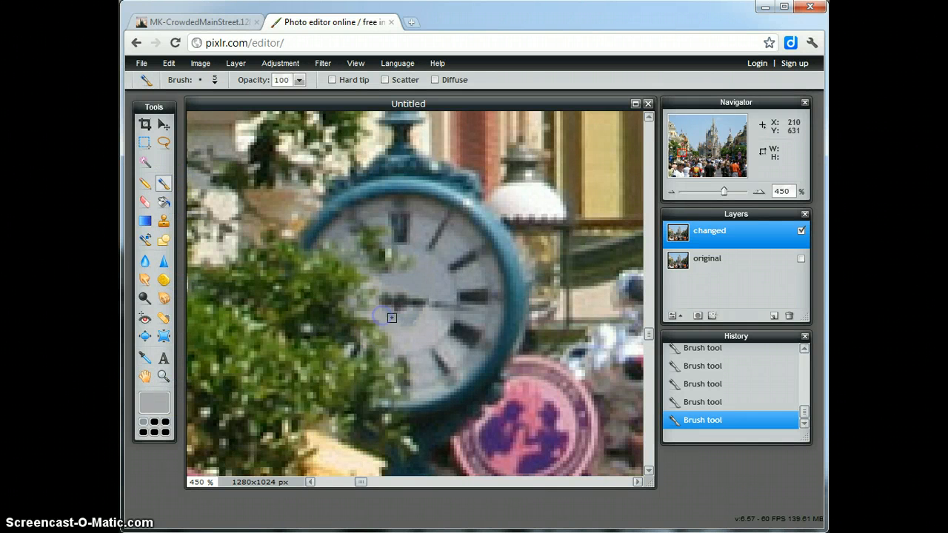
pyautogui.click(415, 317)
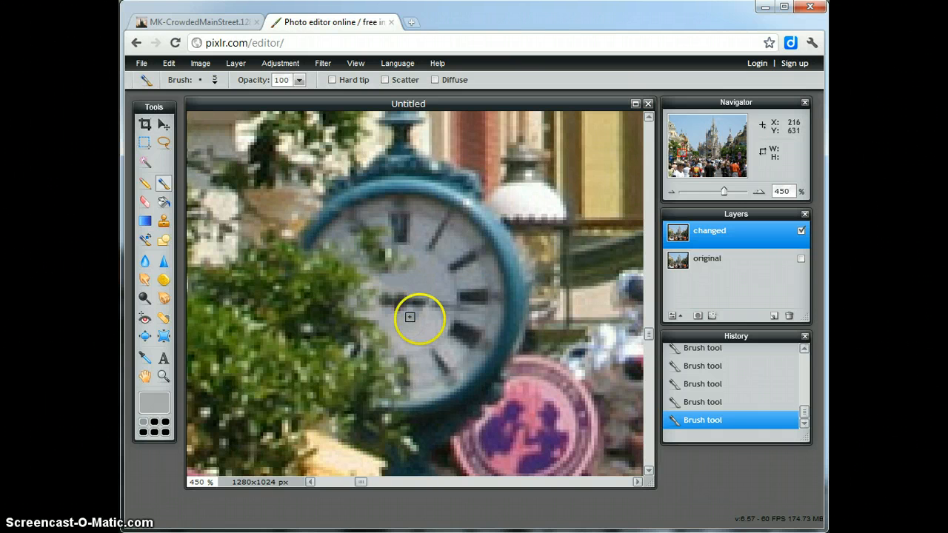
pyautogui.click(415, 400)
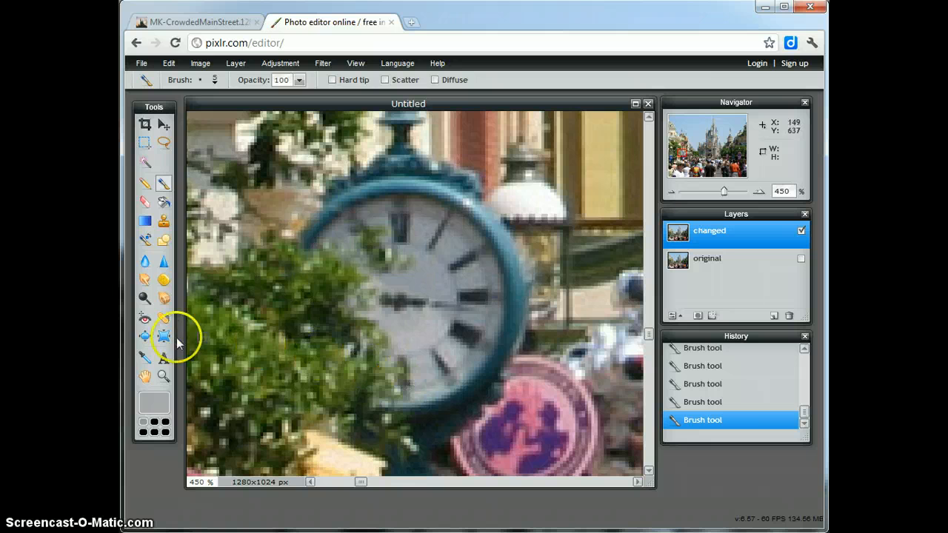
# Step: Sample the dark grey of the clock hand as the drawing color and set the brush diameter to 3
pyautogui.click(145, 359)
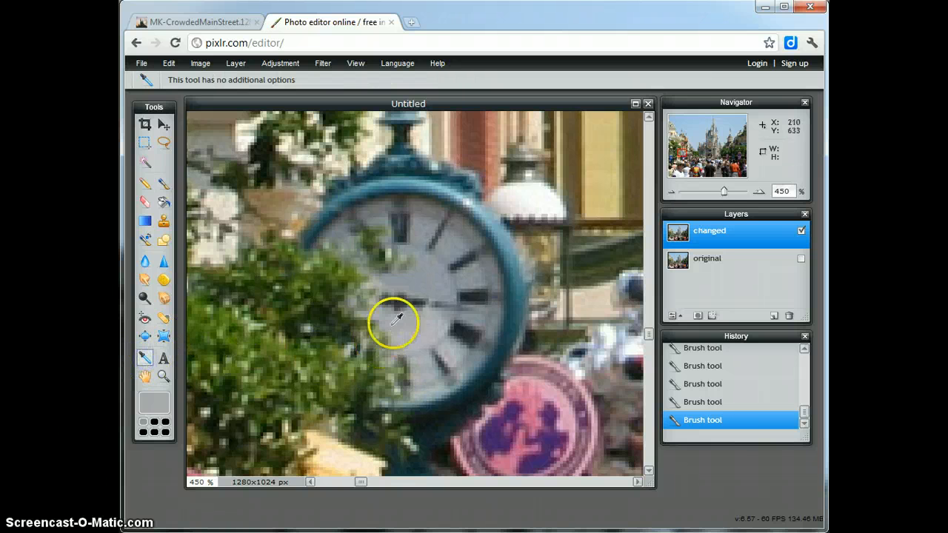
pyautogui.click(423, 297)
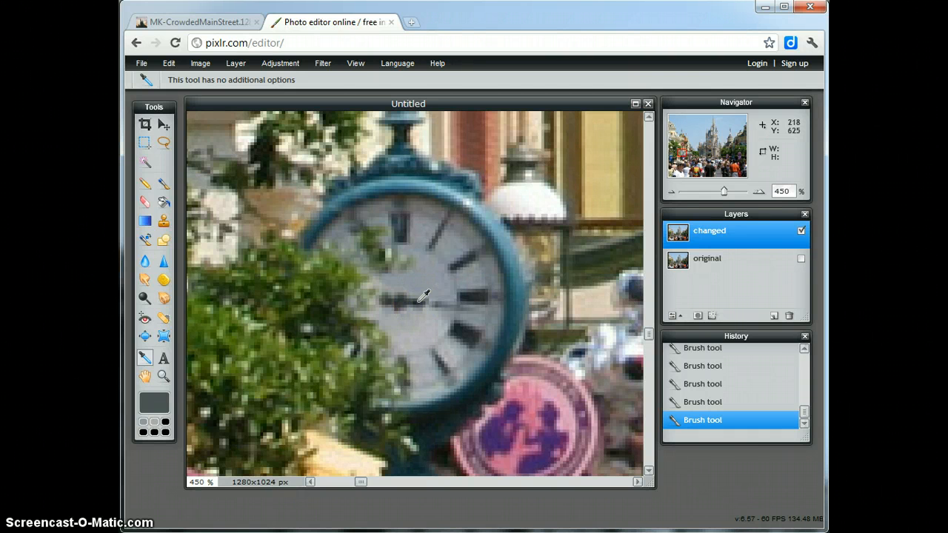
pyautogui.click(163, 184)
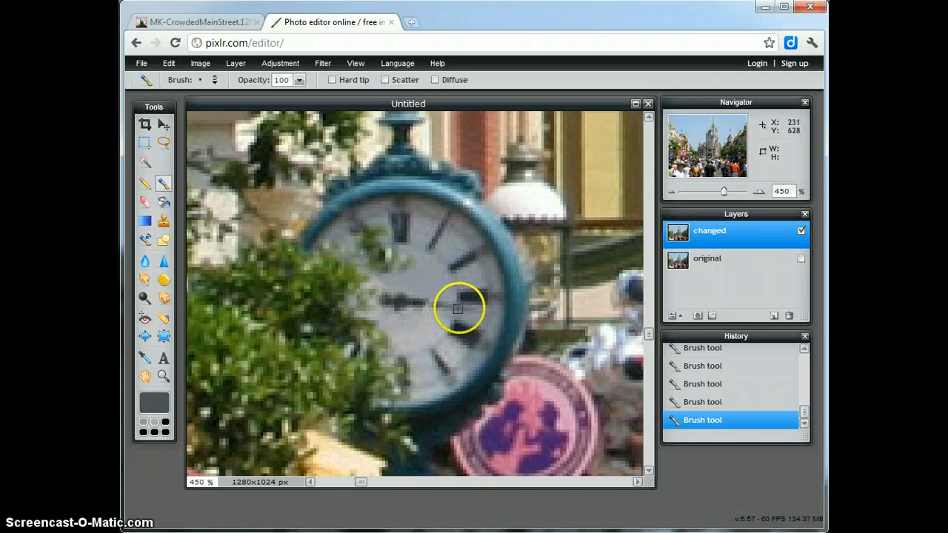
pyautogui.click(213, 81)
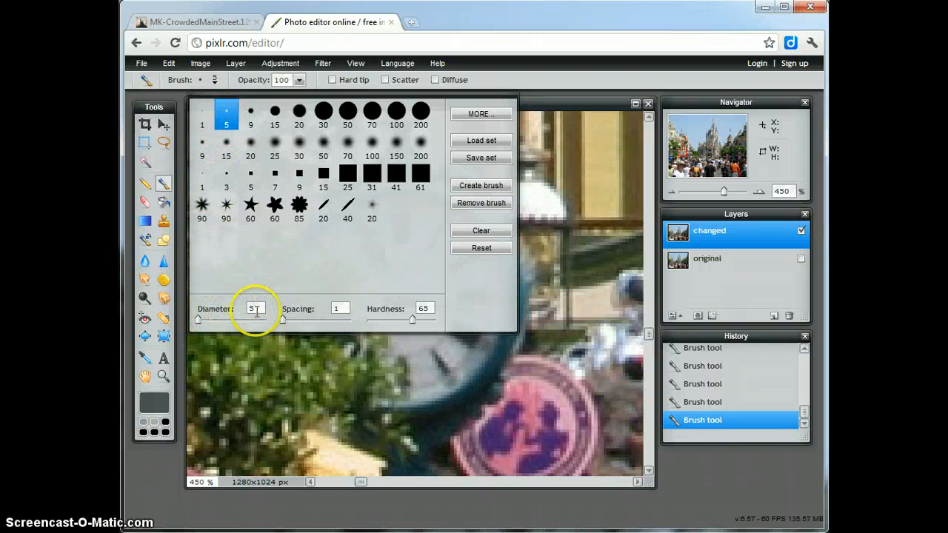
pyautogui.moveTo(255, 310); pyautogui.dragTo(243, 312)
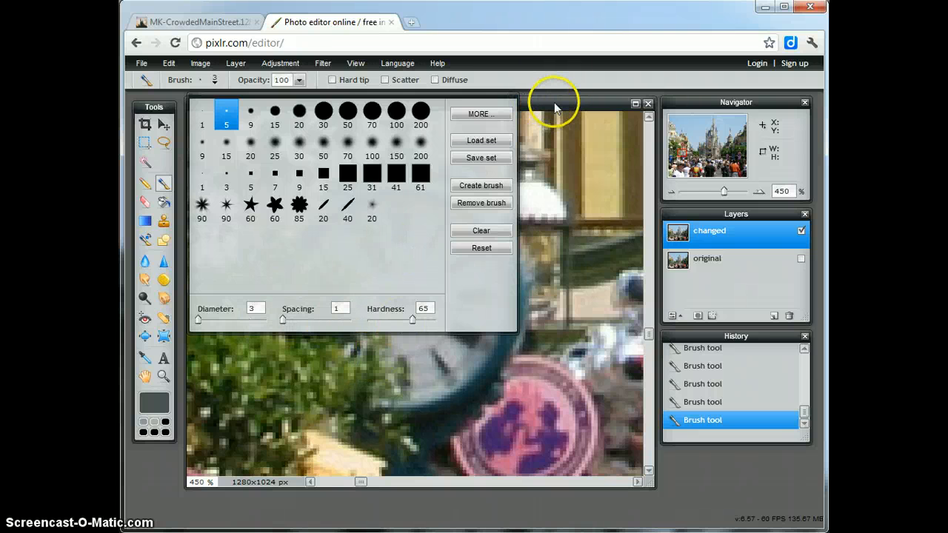
pyautogui.scroll(1, 543, 116)
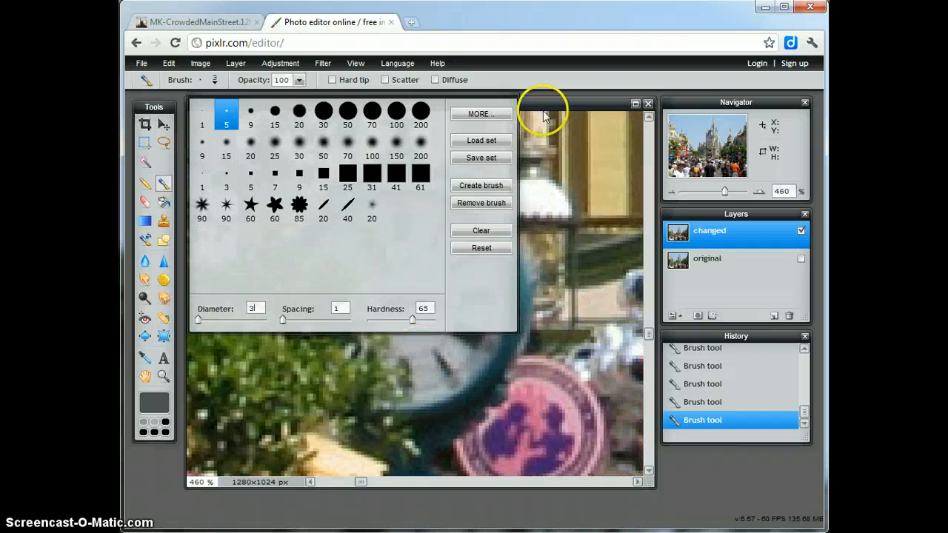
pyautogui.click(545, 110)
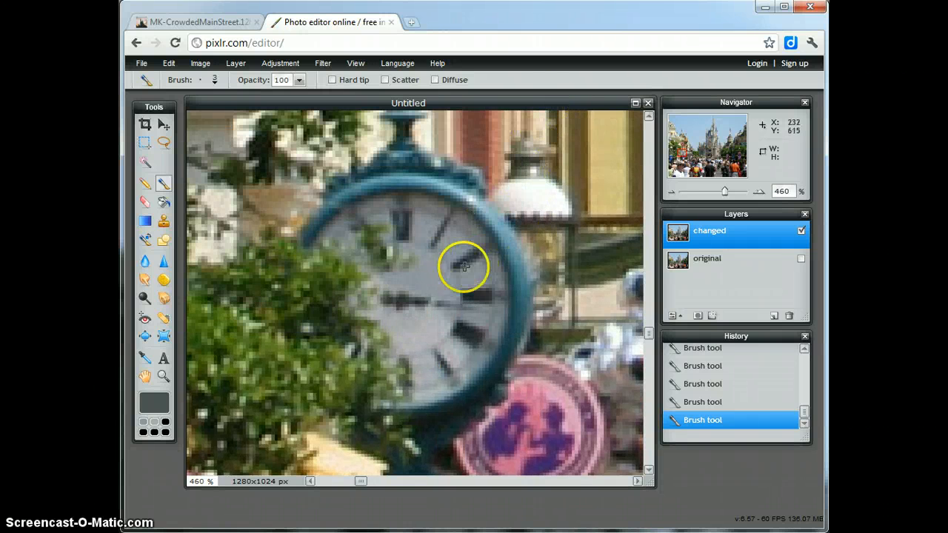
# Step: Try to paint the clock hand longer toward the III numeral and undo those brush strokes through the history
pyautogui.moveTo(424, 303)
pyautogui.mouseDown()
pyautogui.moveTo(436, 303)
pyautogui.moveTo(428, 304)
pyautogui.mouseUp()
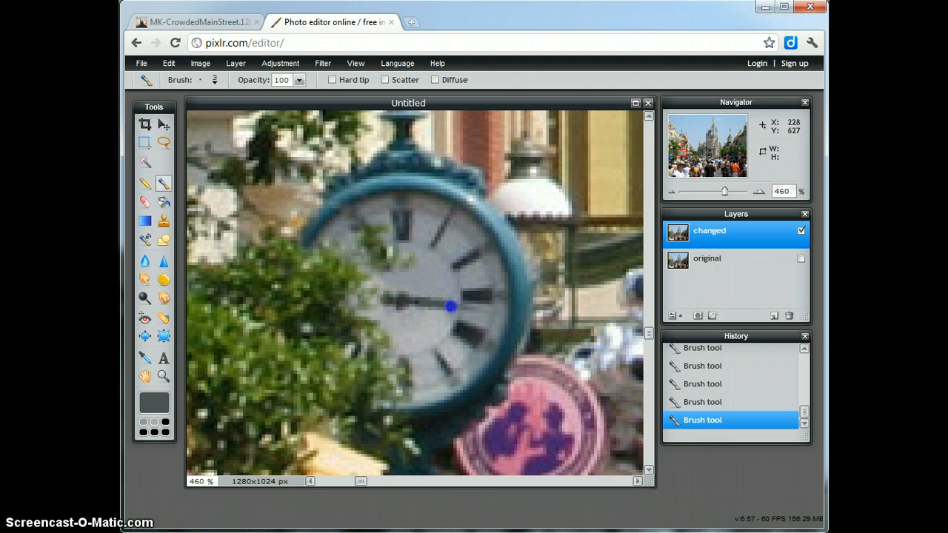
pyautogui.moveTo(492, 333)
pyautogui.mouseDown()
pyautogui.moveTo(444, 330)
pyautogui.moveTo(397, 297)
pyautogui.moveTo(456, 312)
pyautogui.moveTo(424, 307)
pyautogui.moveTo(422, 317)
pyautogui.moveTo(400, 303)
pyautogui.mouseUp()
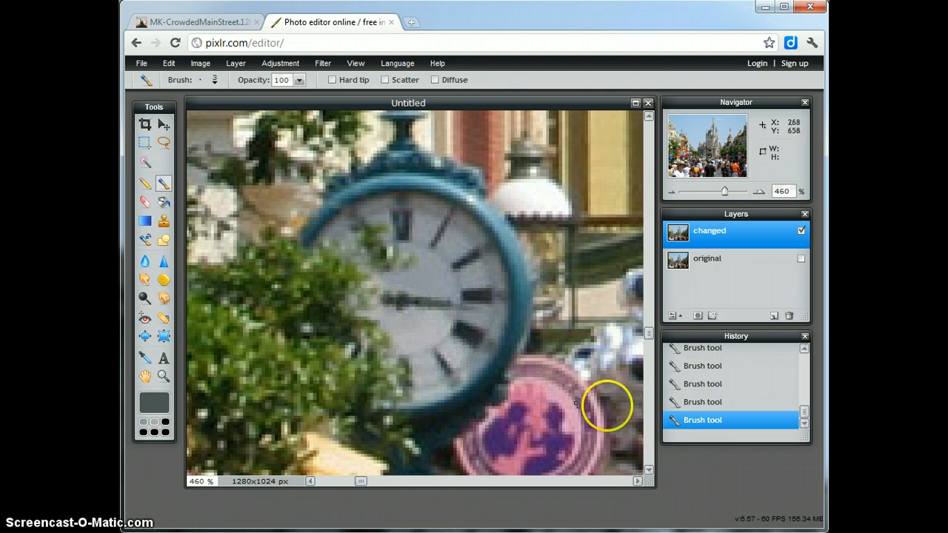
pyautogui.moveTo(803, 411); pyautogui.dragTo(804, 407)
pyautogui.click(804, 350)
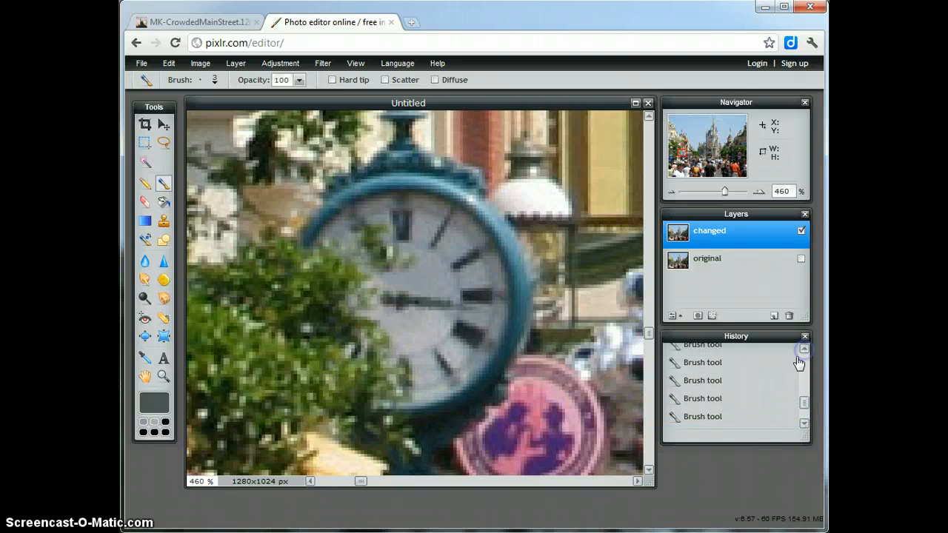
pyautogui.click(711, 405)
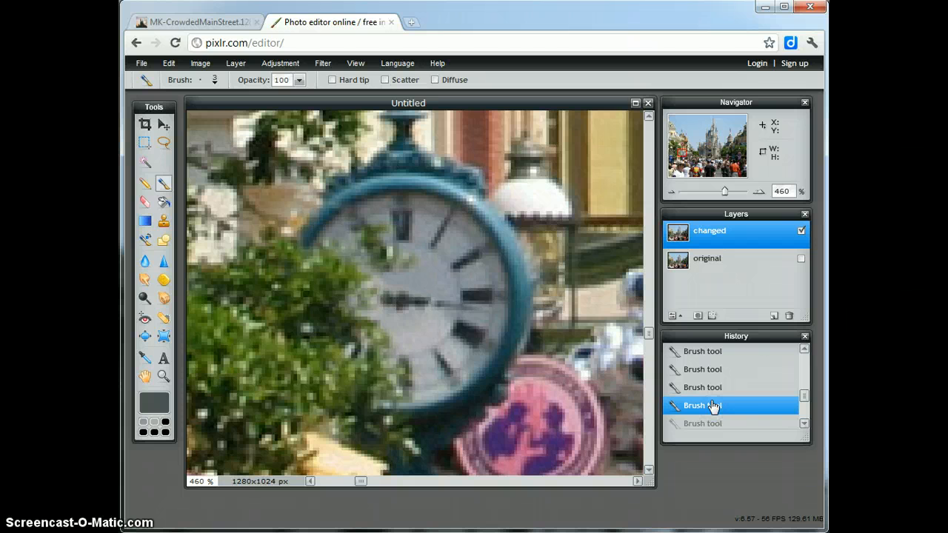
pyautogui.click(804, 425)
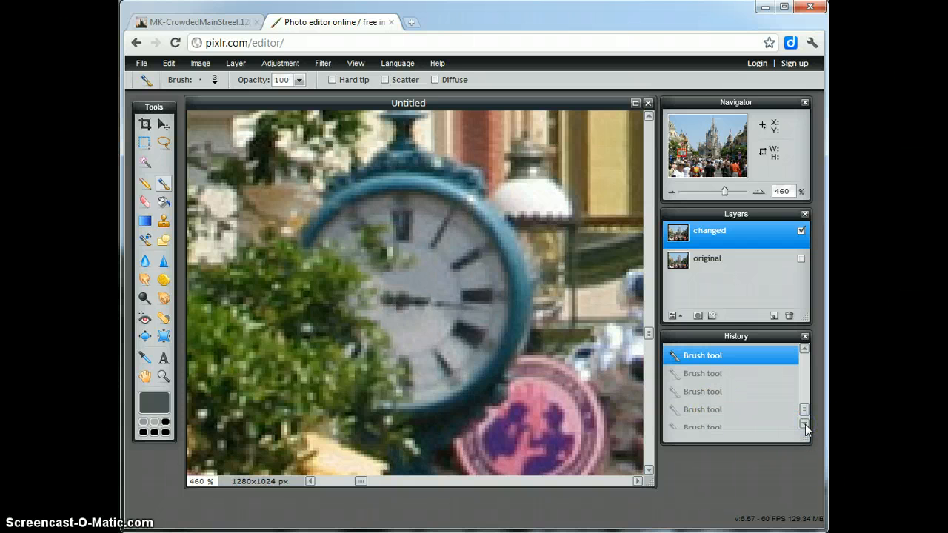
pyautogui.click(805, 425)
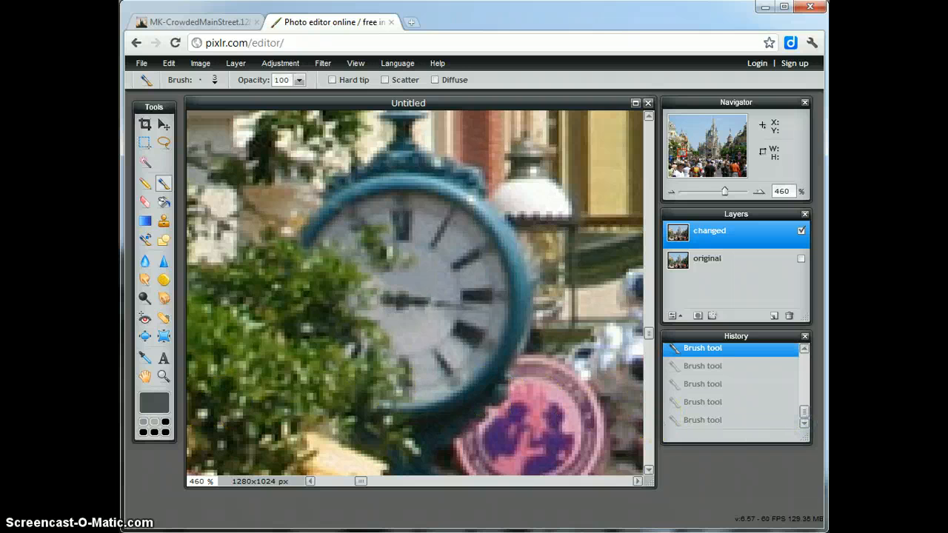
# Step: Sample a darker tone from the clock hand and brush a thin hand from the dial's center toward the III, redoing the first stroke
pyautogui.click(145, 357)
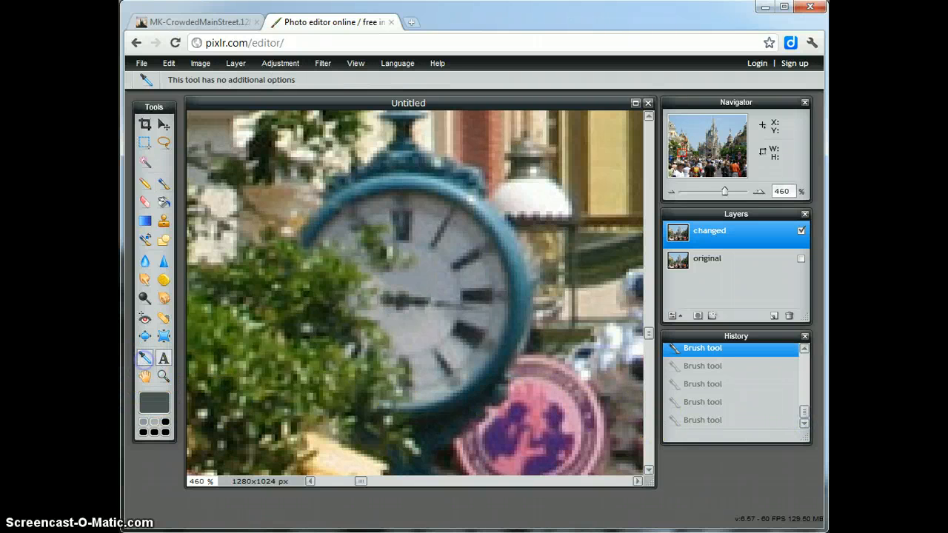
pyautogui.click(420, 300)
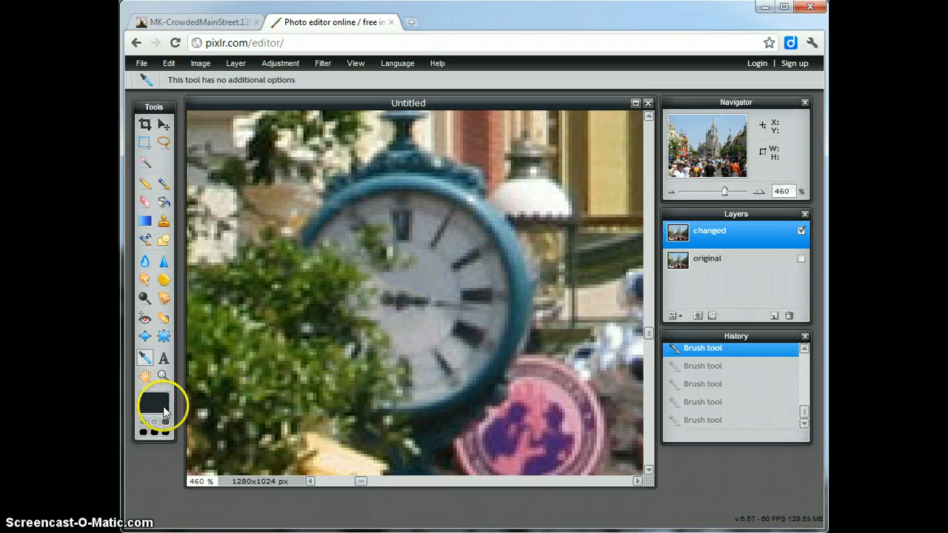
pyautogui.click(164, 184)
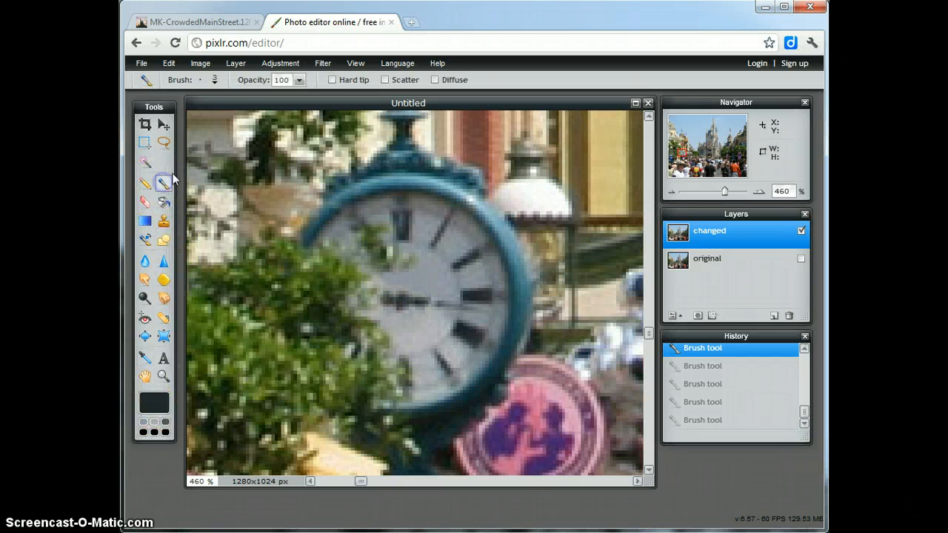
pyautogui.moveTo(407, 303); pyautogui.dragTo(435, 303)
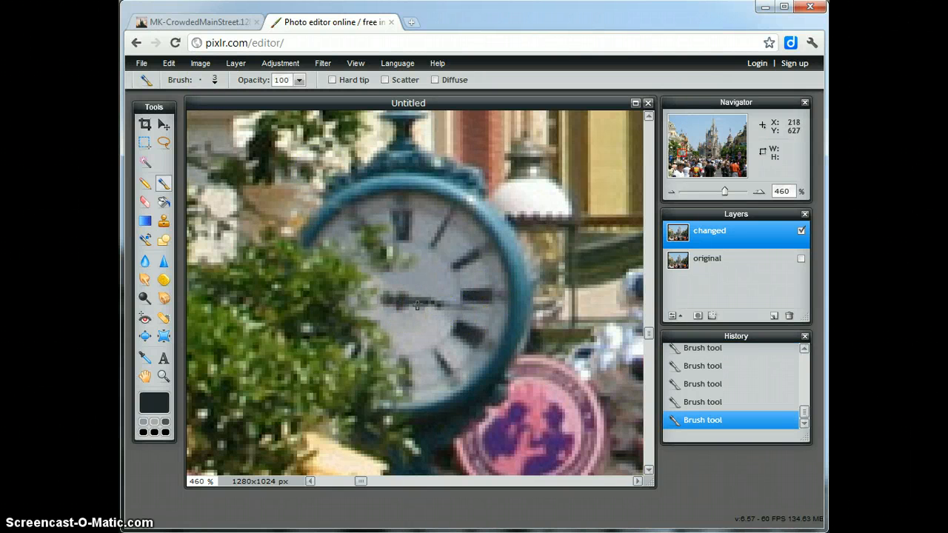
pyautogui.click(731, 404)
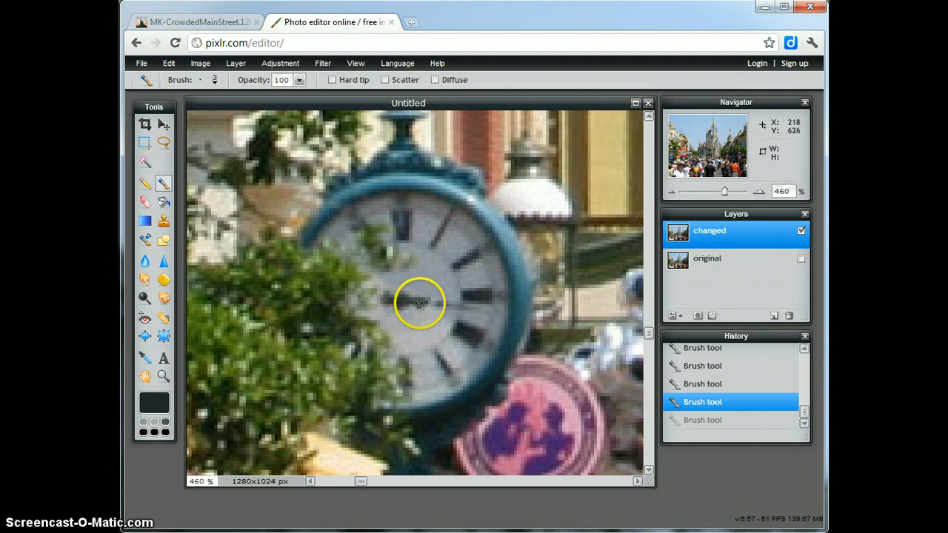
pyautogui.moveTo(419, 302)
pyautogui.mouseDown()
pyautogui.moveTo(426, 303)
pyautogui.moveTo(559, 349)
pyautogui.moveTo(363, 268)
pyautogui.moveTo(406, 302)
pyautogui.mouseUp()
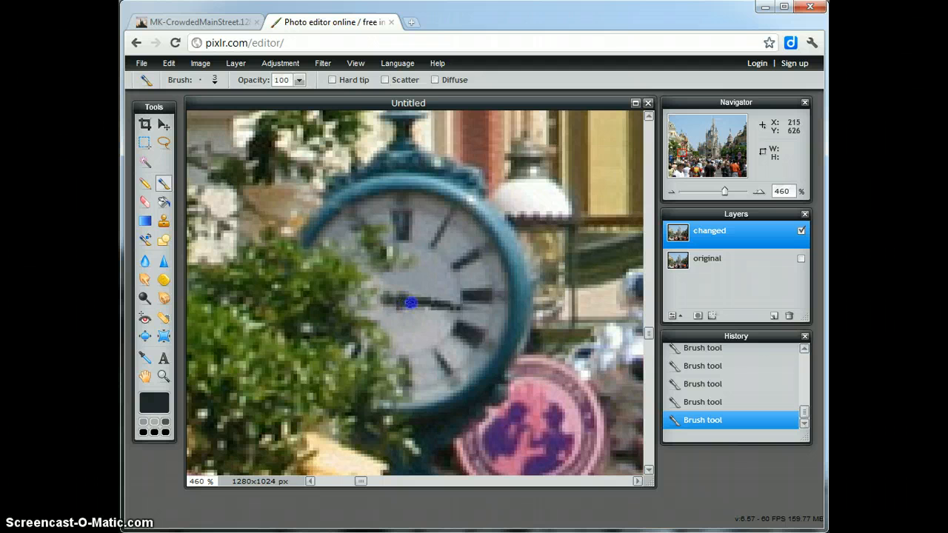
pyautogui.moveTo(529, 385)
pyautogui.mouseDown()
pyautogui.moveTo(422, 375)
pyautogui.moveTo(461, 261)
pyautogui.moveTo(533, 361)
pyautogui.moveTo(526, 333)
pyautogui.moveTo(390, 240)
pyautogui.mouseUp()
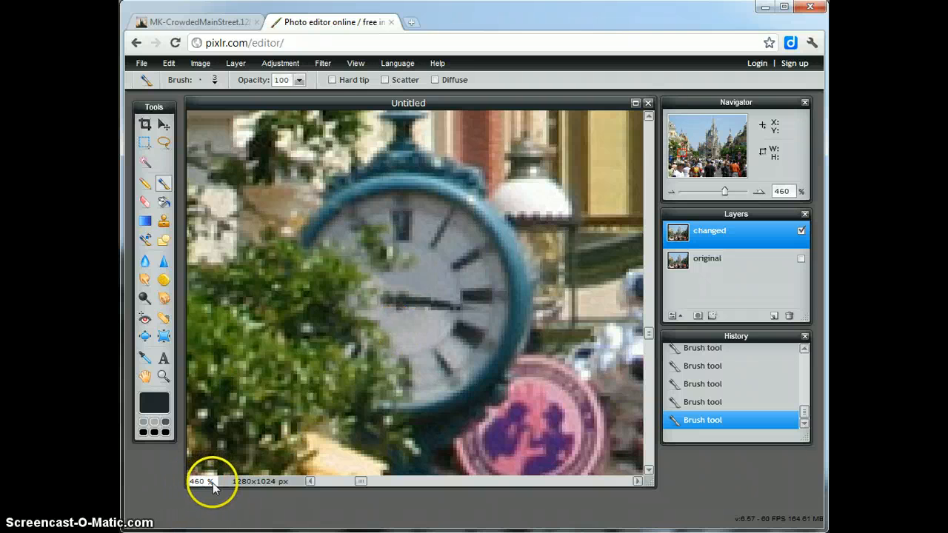
# Step: View the whole photo at 55% to examine how the repainted clock hand looks in the full scene
pyautogui.click(163, 377)
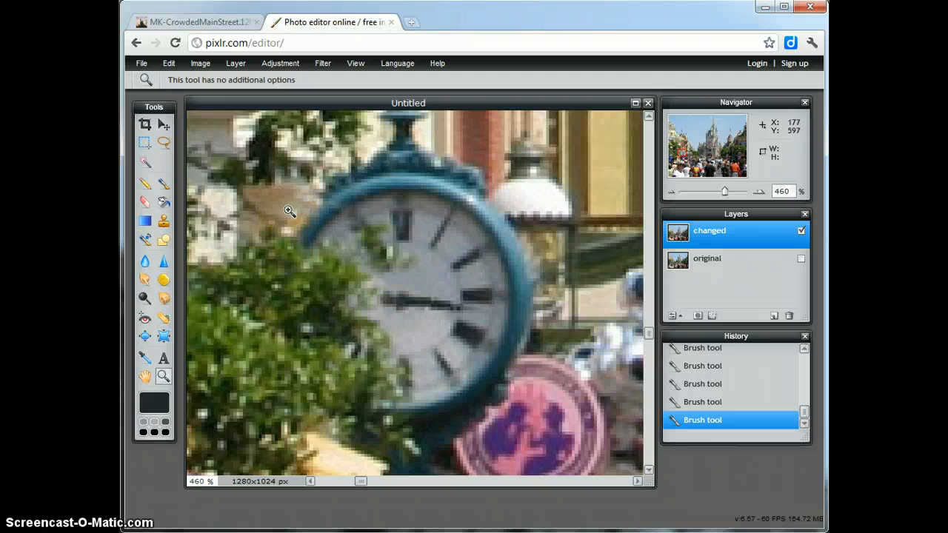
pyautogui.click(400, 285)
pyautogui.click(396, 286)
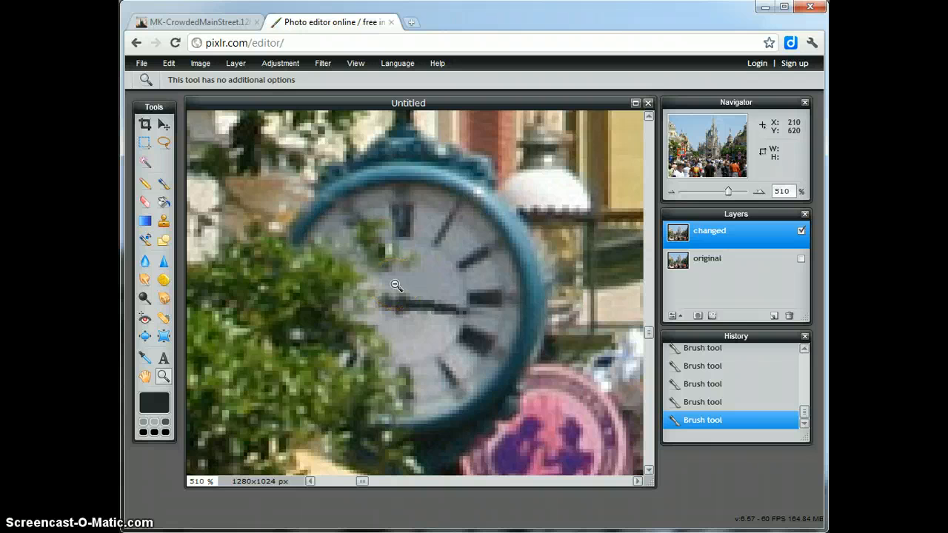
pyautogui.keyDown('alt'); pyautogui.click(396, 286); pyautogui.keyUp('alt')
pyautogui.keyDown('alt'); pyautogui.click(396, 286); pyautogui.keyUp('alt')
pyautogui.keyDown('alt'); pyautogui.click(396, 286); pyautogui.keyUp('alt')
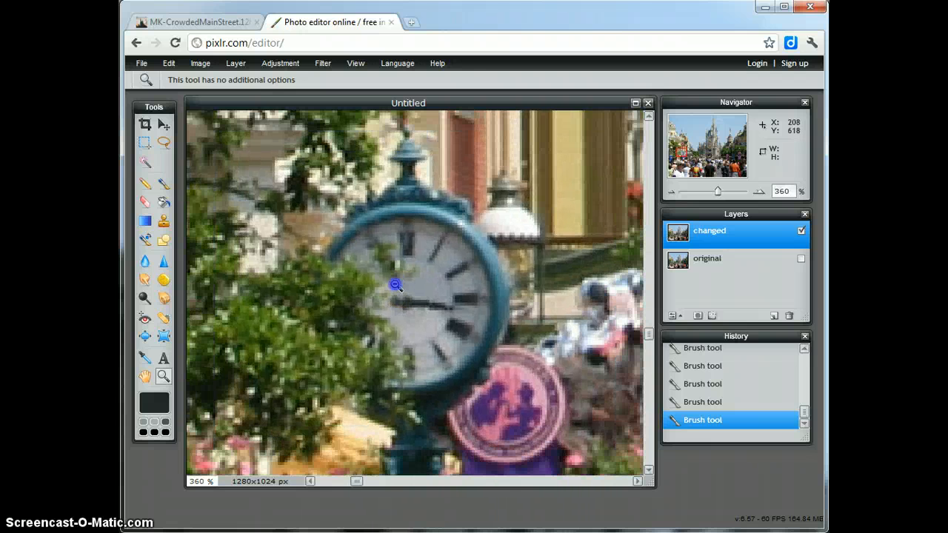
pyautogui.keyDown('alt'); pyautogui.click(397, 286); pyautogui.keyUp('alt')
pyautogui.keyDown('alt'); pyautogui.click(396, 285); pyautogui.keyUp('alt')
pyautogui.keyDown('alt'); pyautogui.click(396, 286); pyautogui.keyUp('alt')
pyautogui.keyDown('alt'); pyautogui.click(396, 286); pyautogui.keyUp('alt')
pyautogui.keyDown('alt'); pyautogui.click(396, 286); pyautogui.keyUp('alt')
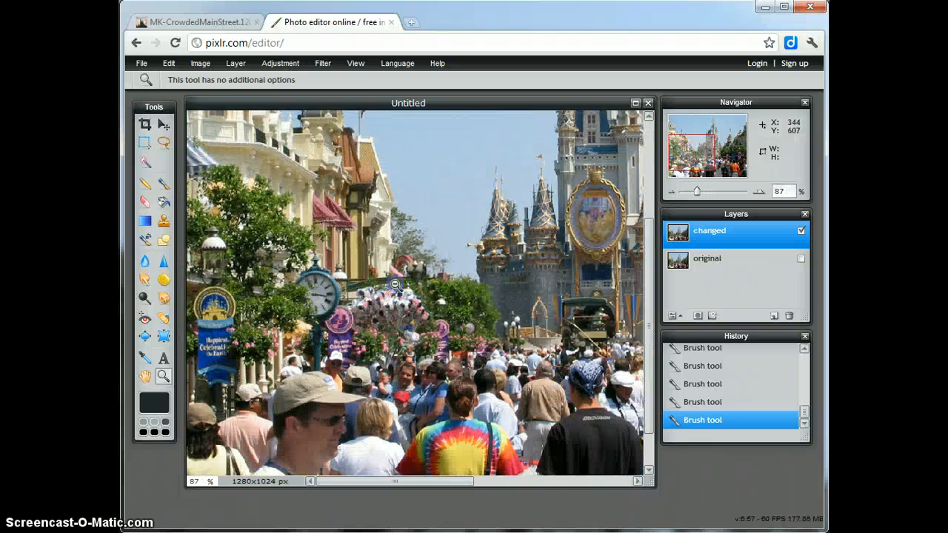
pyautogui.keyDown('alt'); pyautogui.click(396, 286); pyautogui.keyUp('alt')
pyautogui.keyDown('alt'); pyautogui.click(396, 283); pyautogui.keyUp('alt')
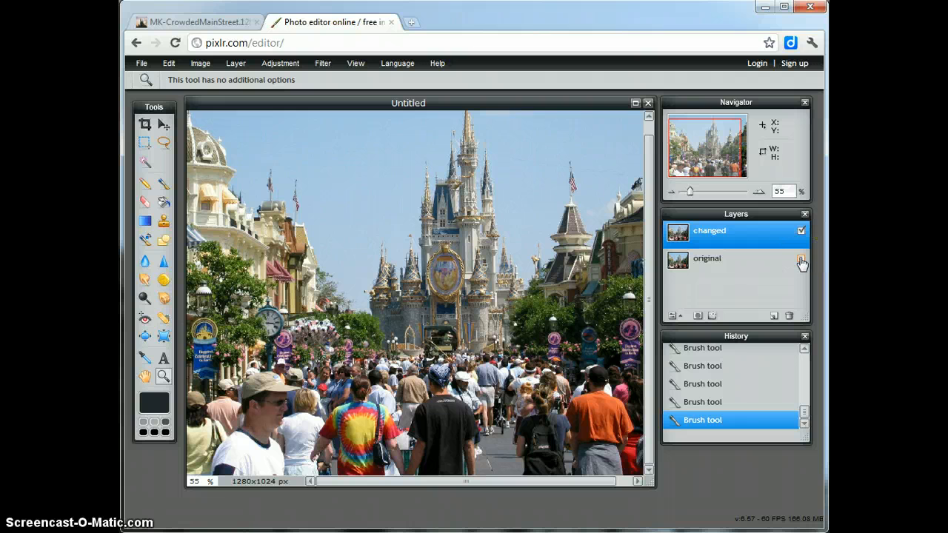
# Step: Compare the edited clock with the original by repeatedly hiding and showing the changed layer, leaving only the changed layer visible
pyautogui.click(801, 232)
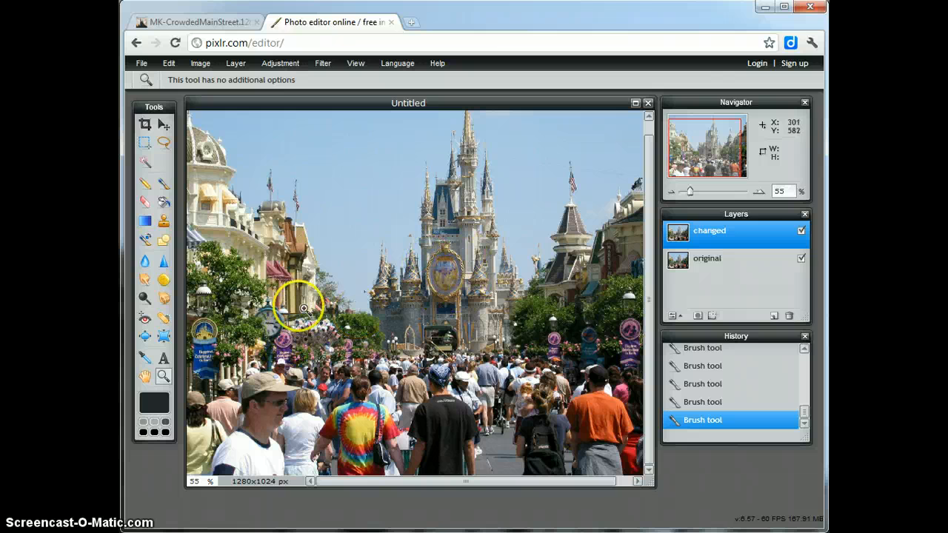
pyautogui.click(801, 231)
pyautogui.click(801, 233)
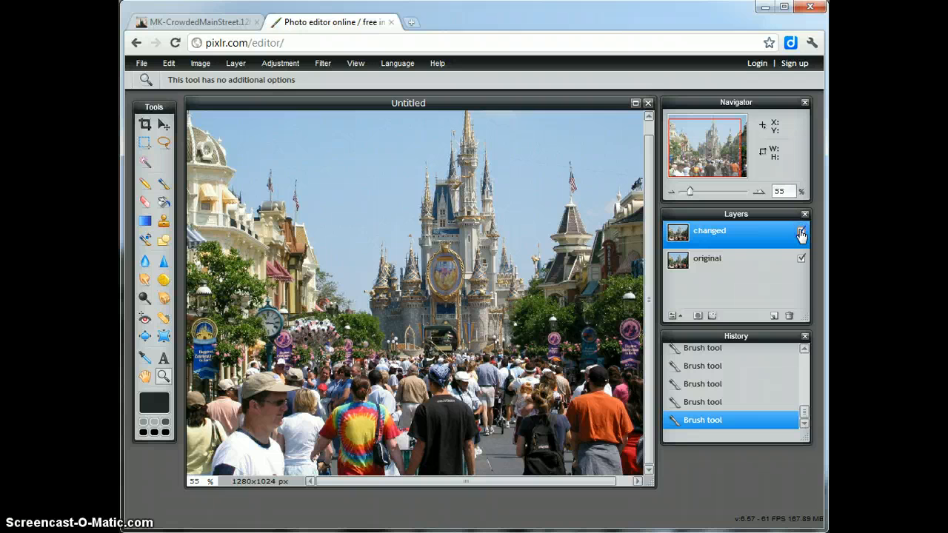
pyautogui.click(802, 232)
pyautogui.click(802, 232)
pyautogui.click(802, 232)
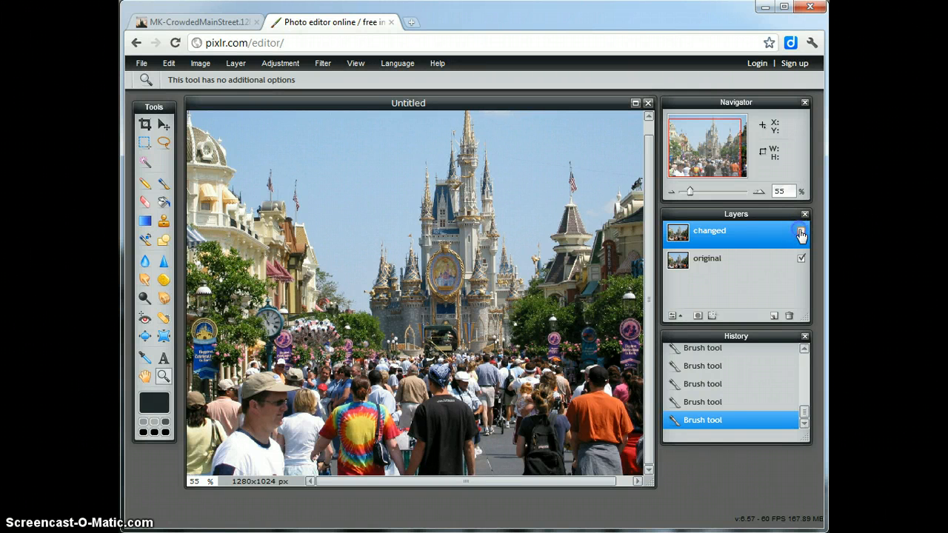
pyautogui.click(801, 232)
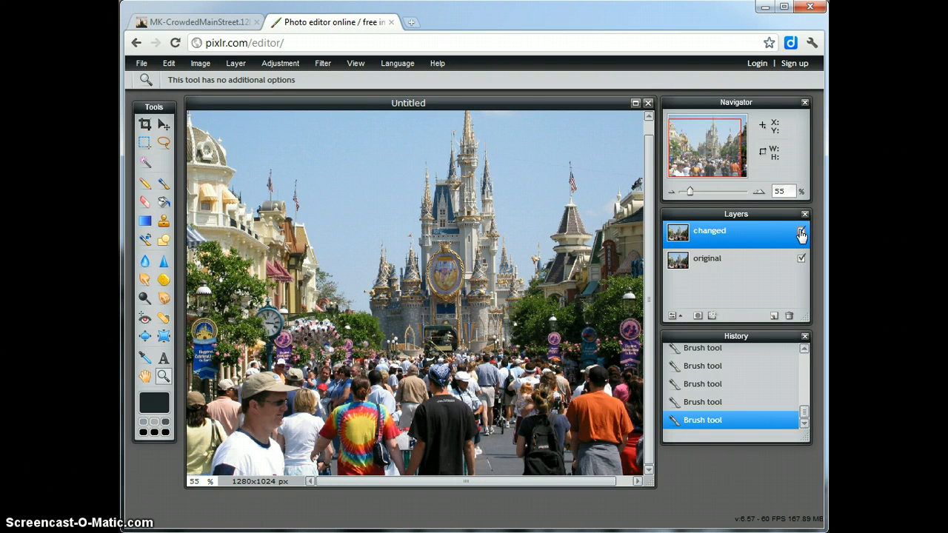
pyautogui.click(802, 233)
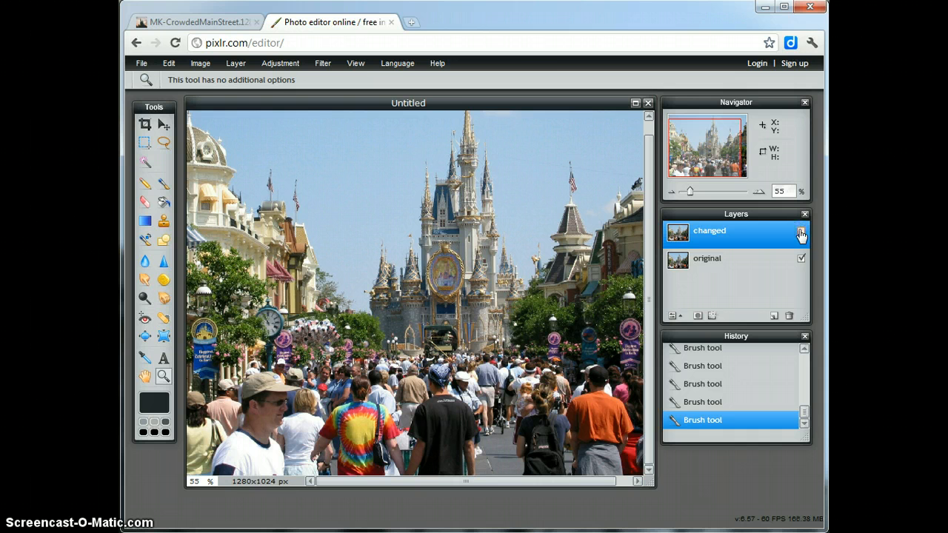
pyautogui.click(802, 232)
pyautogui.click(801, 232)
pyautogui.click(801, 232)
pyautogui.click(801, 233)
pyautogui.click(801, 232)
pyautogui.click(801, 234)
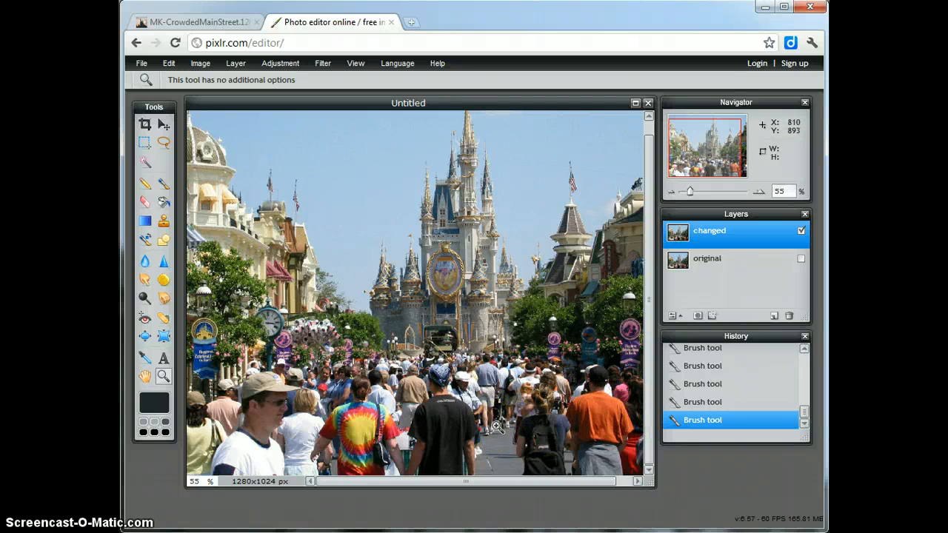
pyautogui.click(144, 143)
pyautogui.click(190, 81)
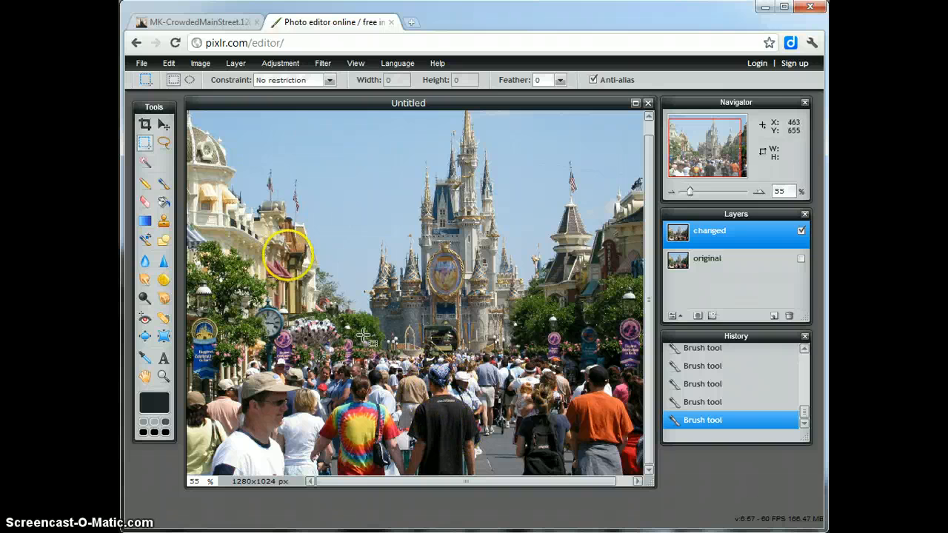
# Step: Choose the Clone stamp tool with the soft 150 brush and set its diameter to 130 and spacing to 20
pyautogui.click(164, 224)
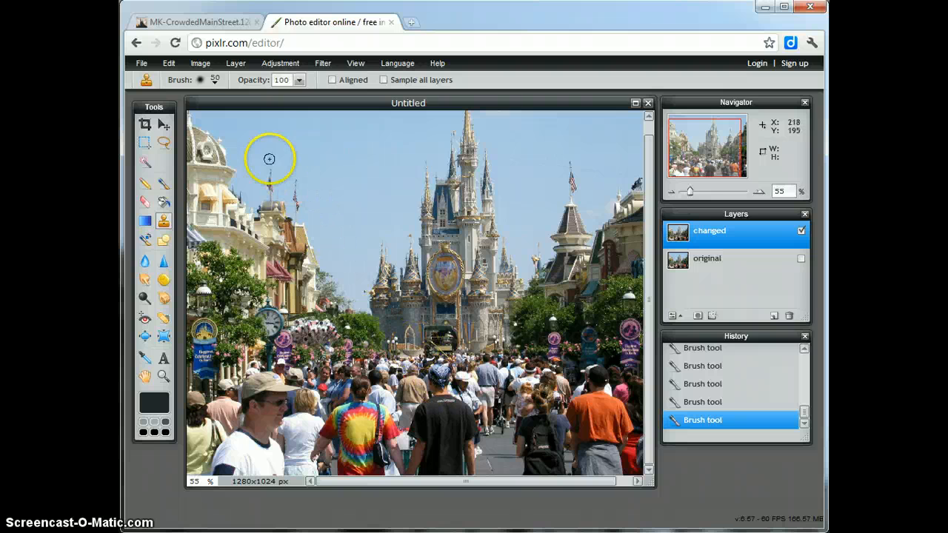
pyautogui.click(216, 81)
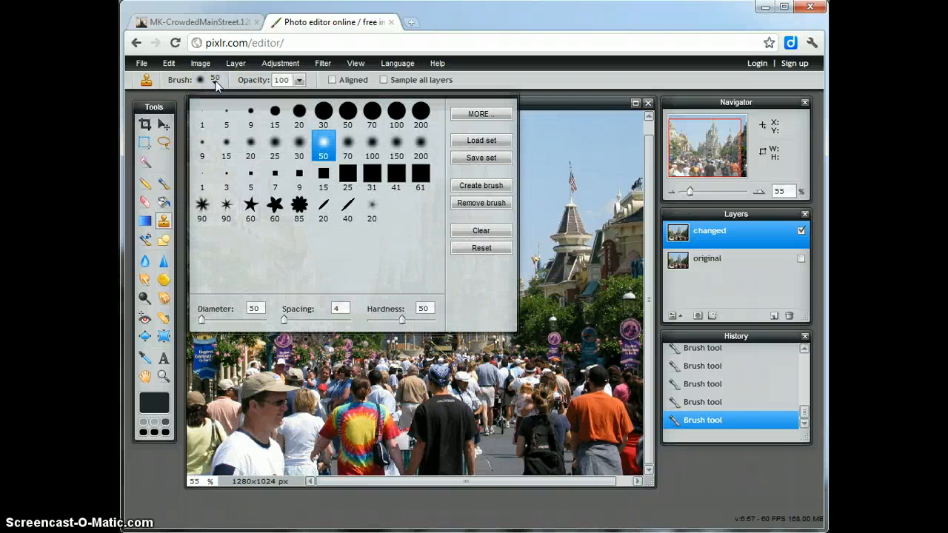
pyautogui.click(399, 150)
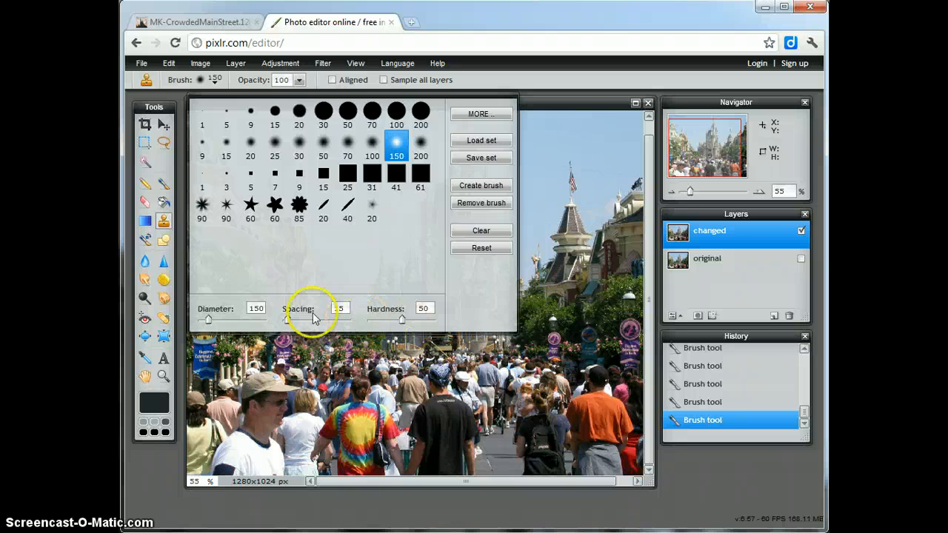
pyautogui.doubleClick(256, 308)
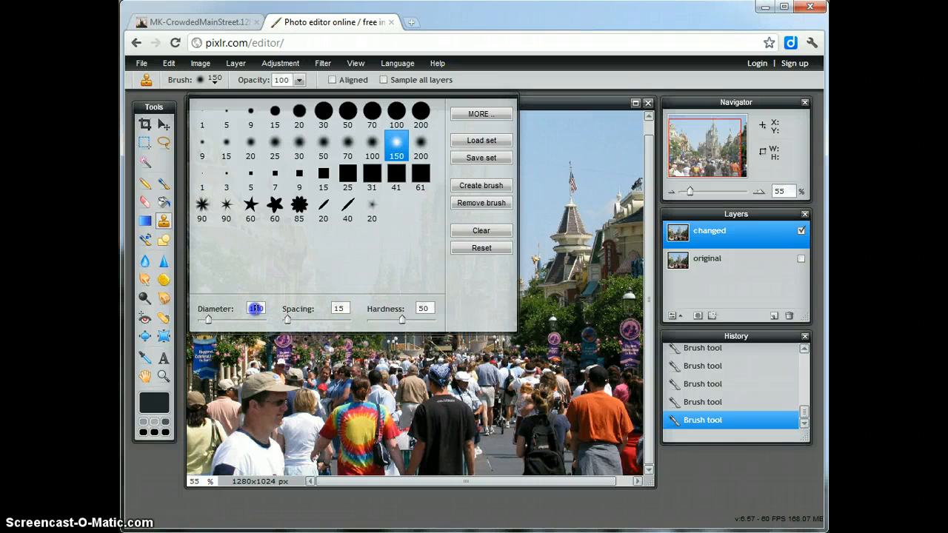
pyautogui.click(280, 324)
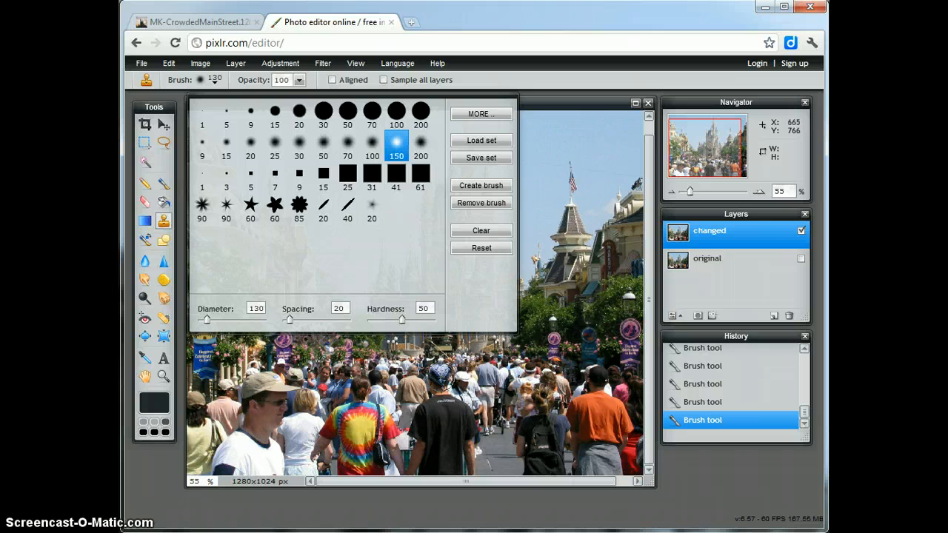
pyautogui.click(257, 308)
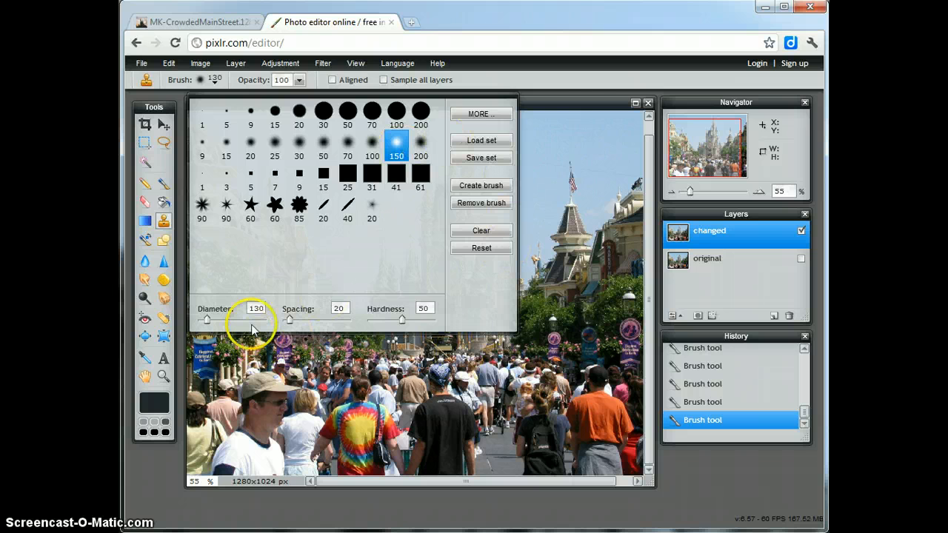
pyautogui.click(584, 104)
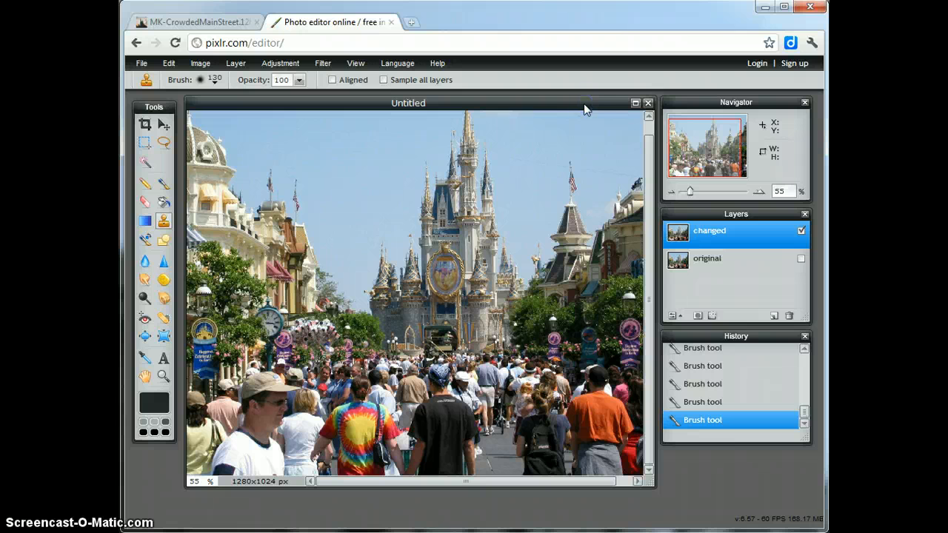
# Step: Try cloning the turret and its flag from the castle's right into the sky on its left, and undo the clone through the history
pyautogui.keyDown('ctrl'); pyautogui.click(574, 112); pyautogui.keyUp('ctrl')
pyautogui.moveTo(511, 297)
pyautogui.mouseDown()
pyautogui.moveTo(437, 381)
pyautogui.moveTo(554, 360)
pyautogui.moveTo(595, 381)
pyautogui.moveTo(495, 148)
pyautogui.moveTo(598, 173)
pyautogui.moveTo(356, 170)
pyautogui.moveTo(358, 186)
pyautogui.moveTo(407, 153)
pyautogui.moveTo(449, 148)
pyautogui.moveTo(523, 155)
pyautogui.moveTo(571, 182)
pyautogui.mouseUp()
pyautogui.click(193, 511)
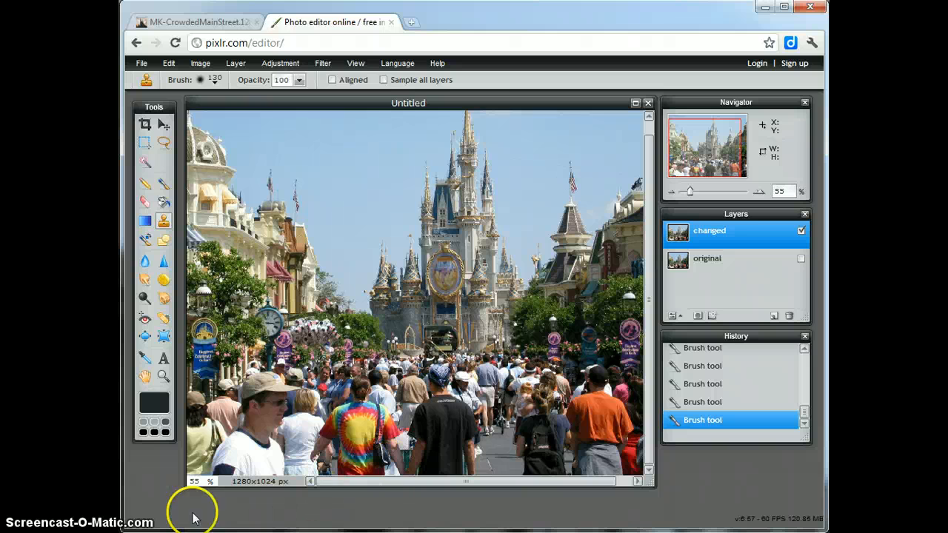
pyautogui.click(568, 179)
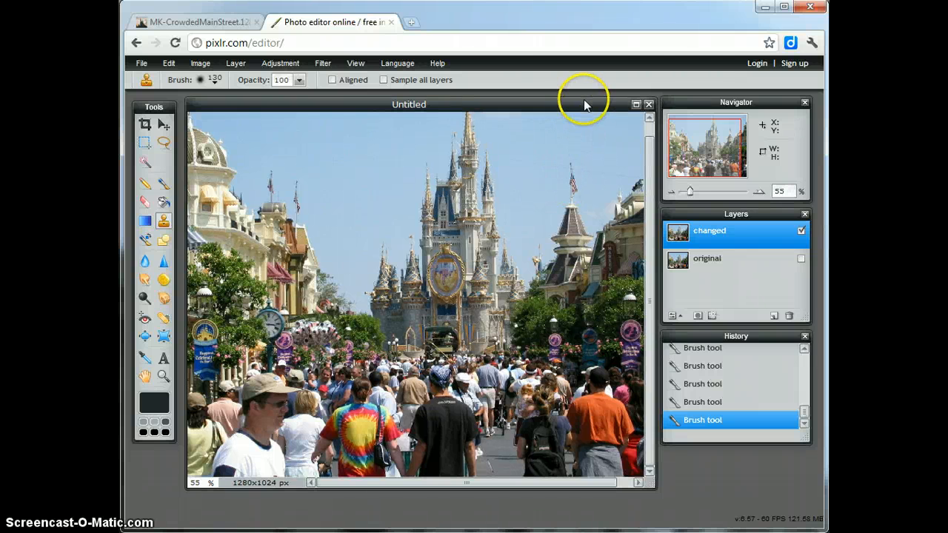
pyautogui.keyDown('ctrl'); pyautogui.click(570, 183); pyautogui.keyUp('ctrl')
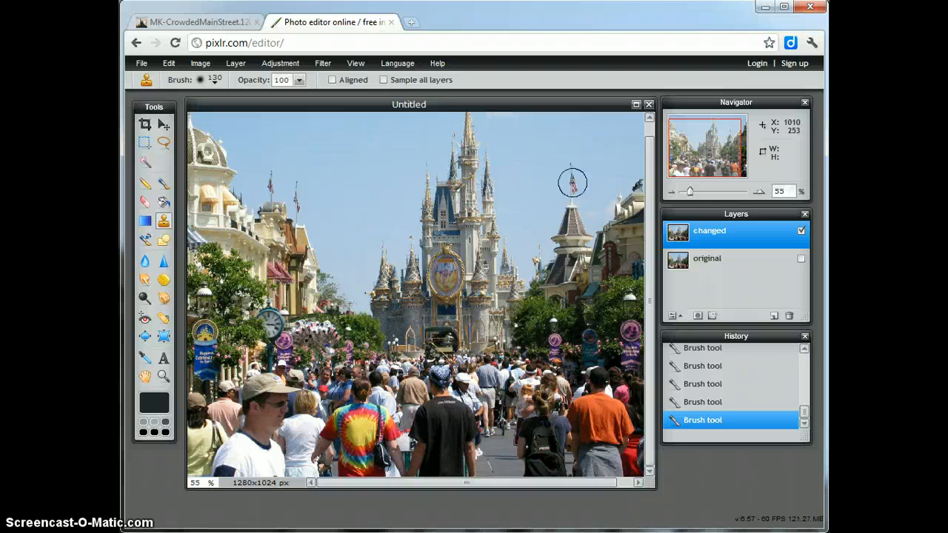
pyautogui.keyDown('ctrl'); pyautogui.click(572, 183); pyautogui.keyUp('ctrl')
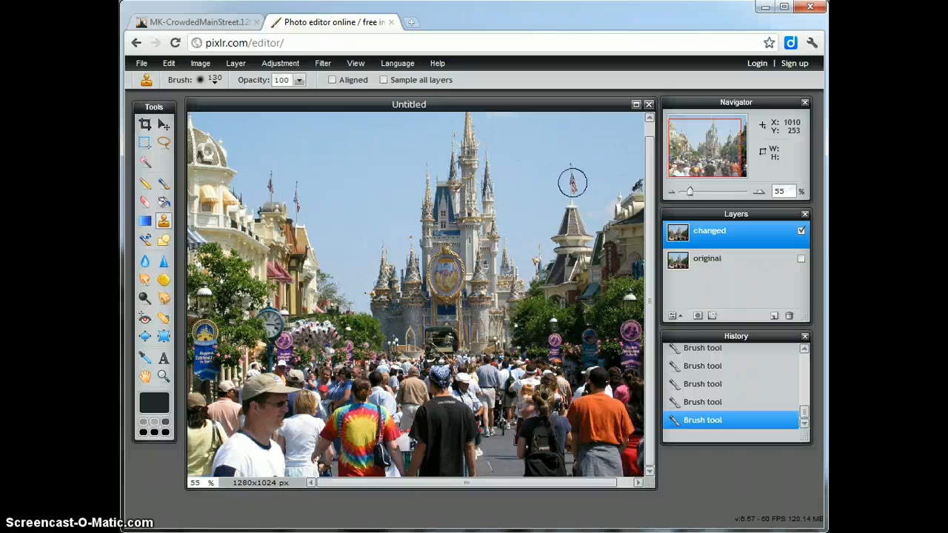
pyautogui.moveTo(572, 183); pyautogui.dragTo(365, 185)
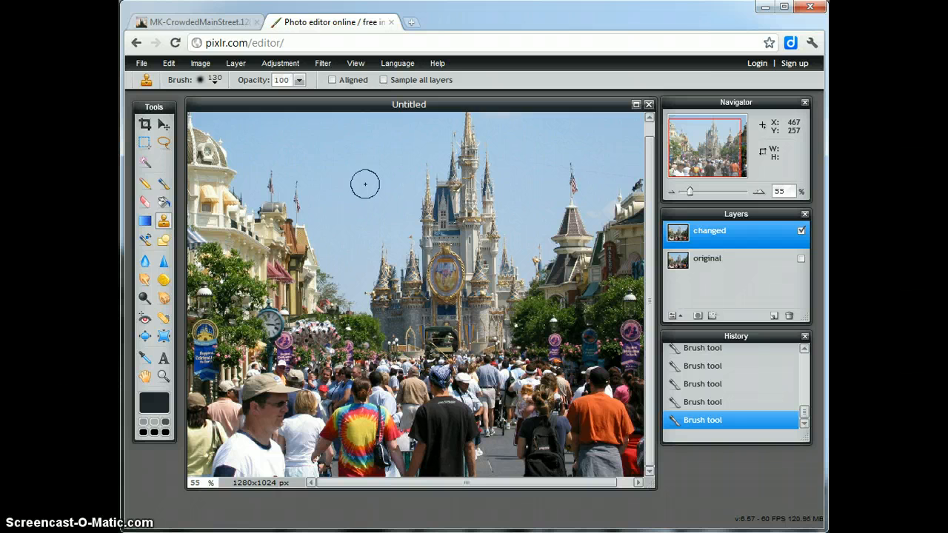
pyautogui.moveTo(365, 184)
pyautogui.mouseDown()
pyautogui.moveTo(387, 163)
pyautogui.moveTo(471, 134)
pyautogui.moveTo(557, 157)
pyautogui.moveTo(573, 182)
pyautogui.moveTo(487, 169)
pyautogui.moveTo(366, 179)
pyautogui.mouseUp()
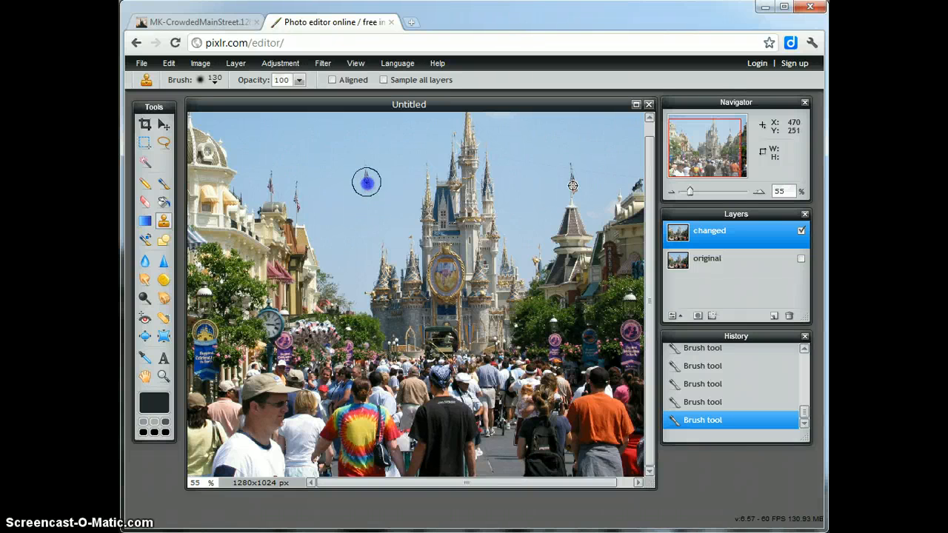
pyautogui.moveTo(363, 200)
pyautogui.mouseDown()
pyautogui.moveTo(366, 159)
pyautogui.moveTo(361, 259)
pyautogui.moveTo(377, 257)
pyautogui.moveTo(358, 198)
pyautogui.moveTo(364, 167)
pyautogui.moveTo(379, 163)
pyautogui.moveTo(359, 225)
pyautogui.moveTo(388, 257)
pyautogui.moveTo(367, 277)
pyautogui.moveTo(356, 276)
pyautogui.moveTo(359, 244)
pyautogui.moveTo(371, 235)
pyautogui.moveTo(387, 244)
pyautogui.moveTo(362, 247)
pyautogui.moveTo(361, 216)
pyautogui.mouseUp()
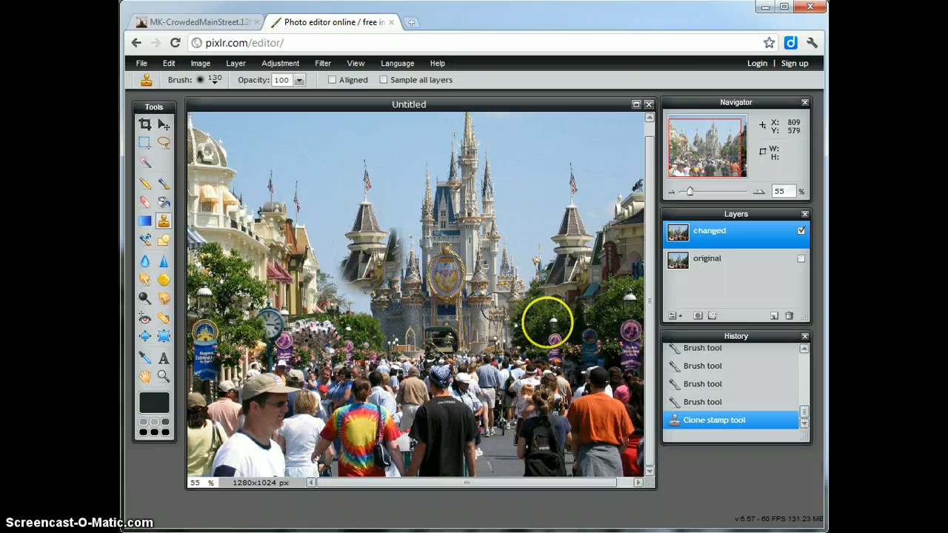
pyautogui.click(731, 402)
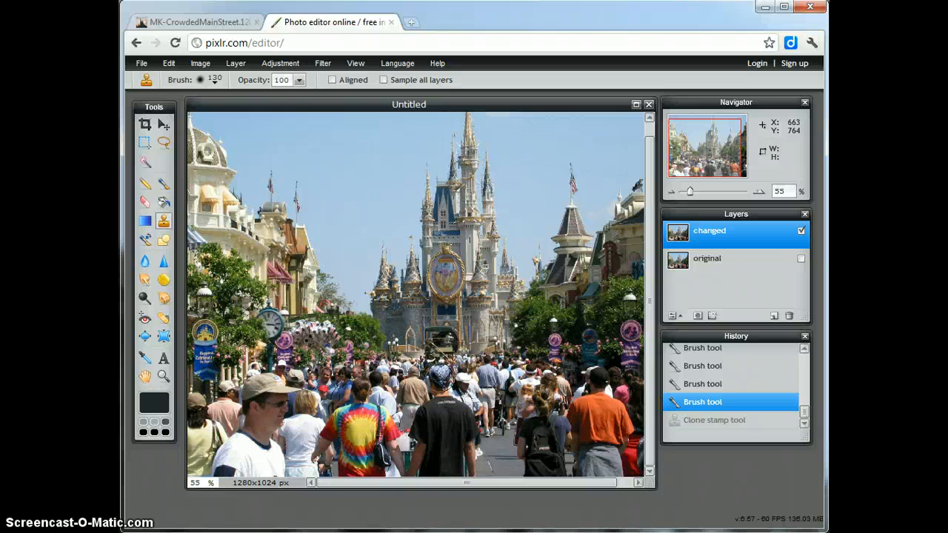
# Step: Clone the blue patterned bandana from the black-shirted man's head onto the head of the man in the orange shirt
pyautogui.click(598, 377)
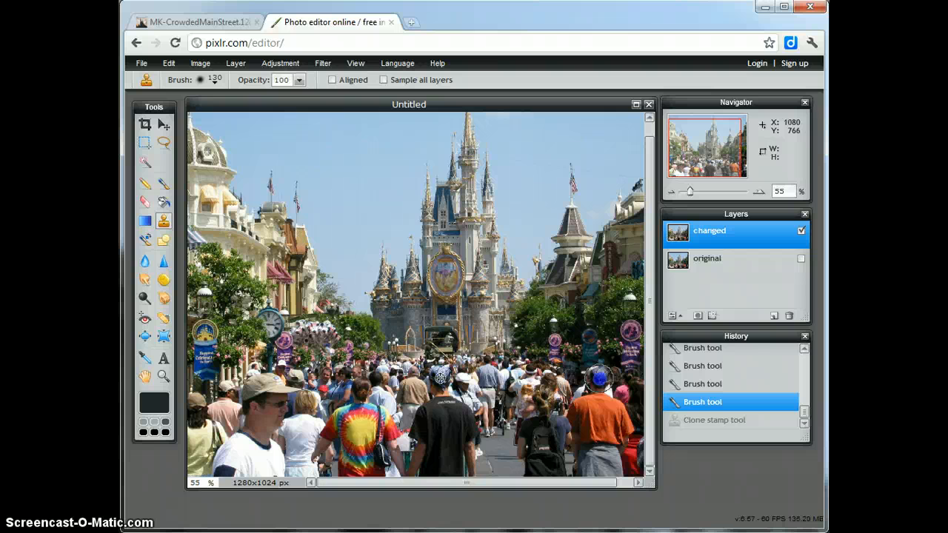
pyautogui.moveTo(599, 379); pyautogui.dragTo(600, 375)
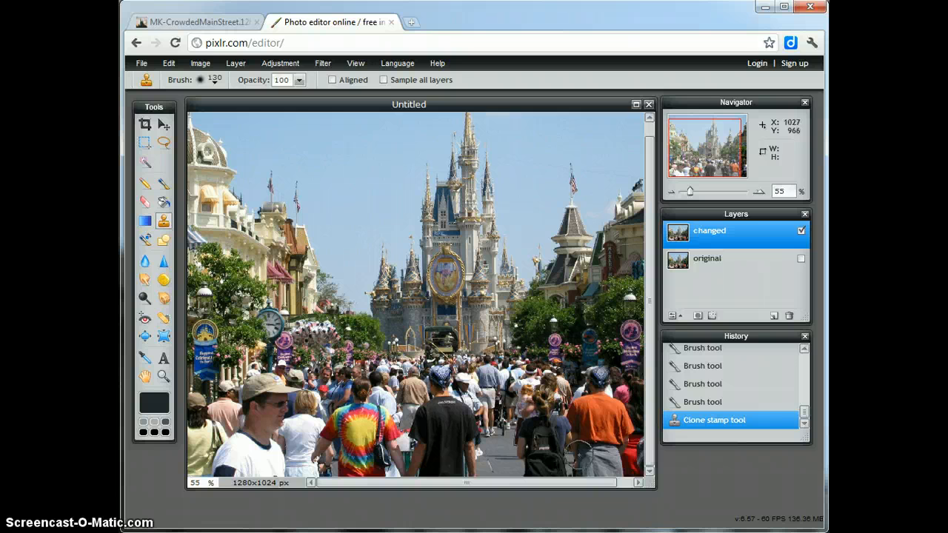
pyautogui.click(621, 452)
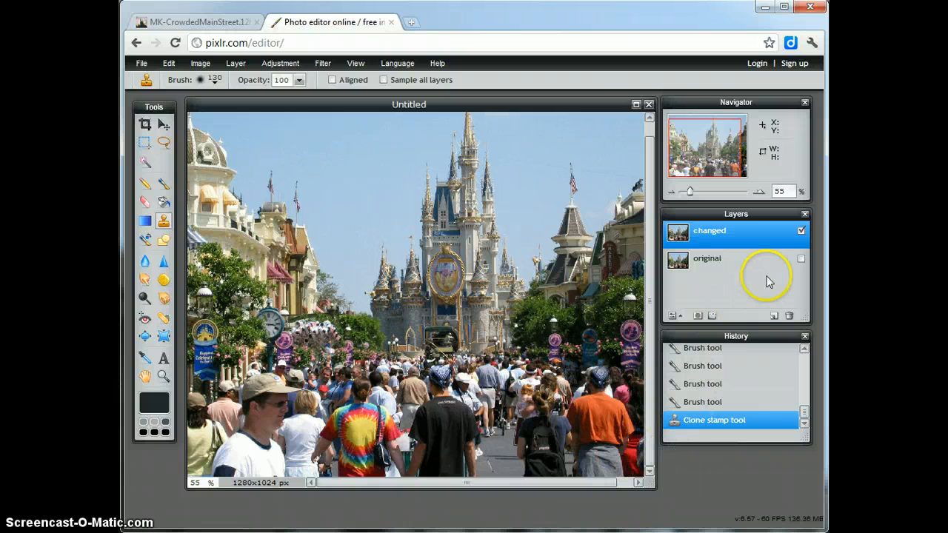
# Step: Show the original layer and repeatedly hide and show the changed layer to compare the bandana and clock edits, leaving both layers visible
pyautogui.click(801, 260)
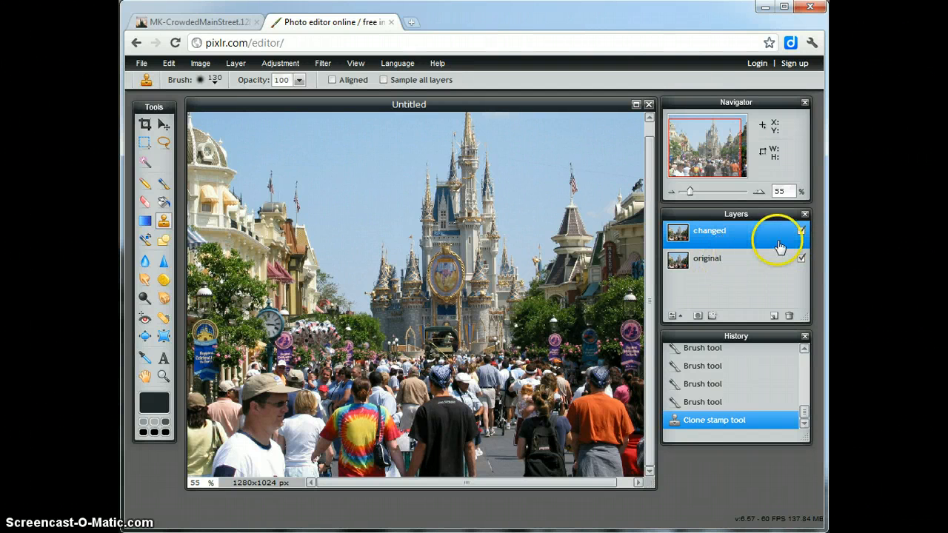
pyautogui.click(801, 233)
pyautogui.click(801, 233)
pyautogui.click(801, 233)
pyautogui.click(800, 233)
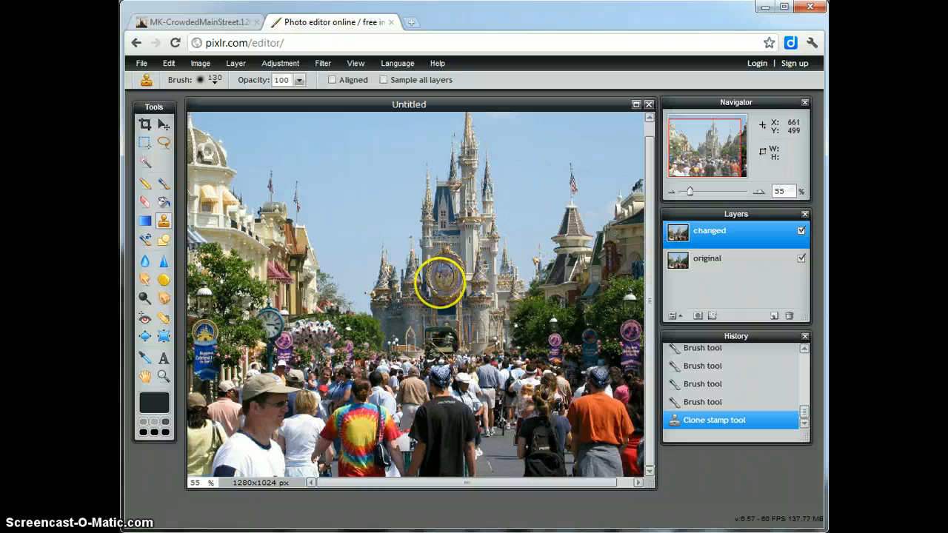
pyautogui.click(800, 232)
pyautogui.click(801, 232)
pyautogui.click(801, 232)
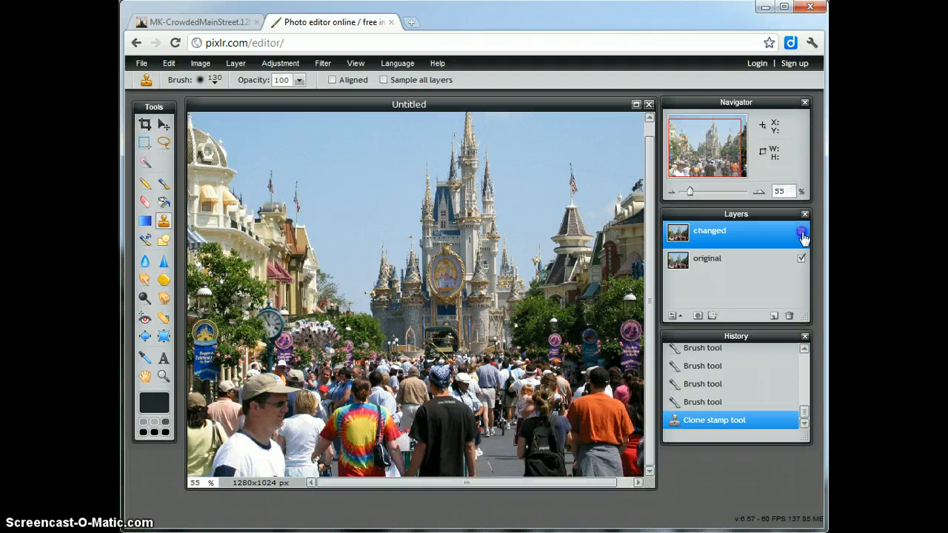
pyautogui.click(800, 232)
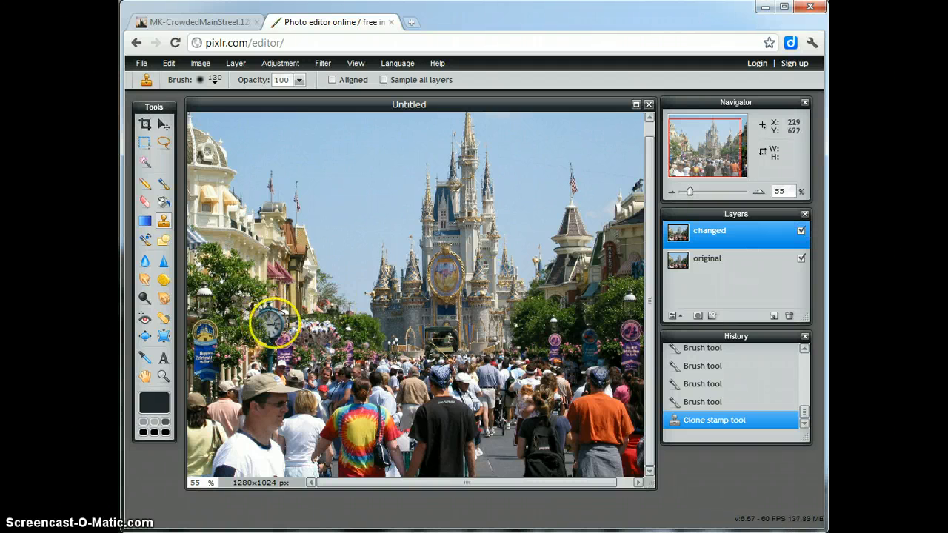
pyautogui.click(801, 232)
pyautogui.click(801, 231)
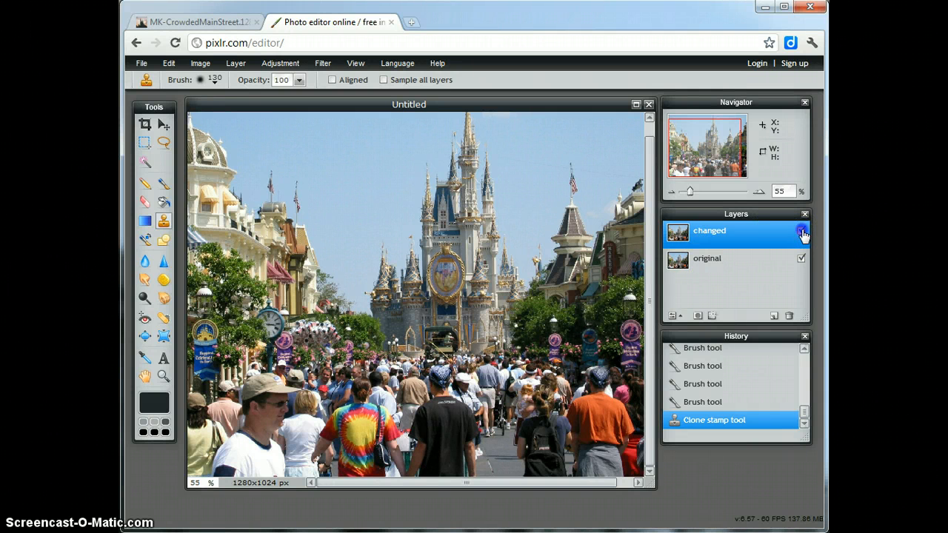
pyautogui.click(802, 232)
pyautogui.click(801, 232)
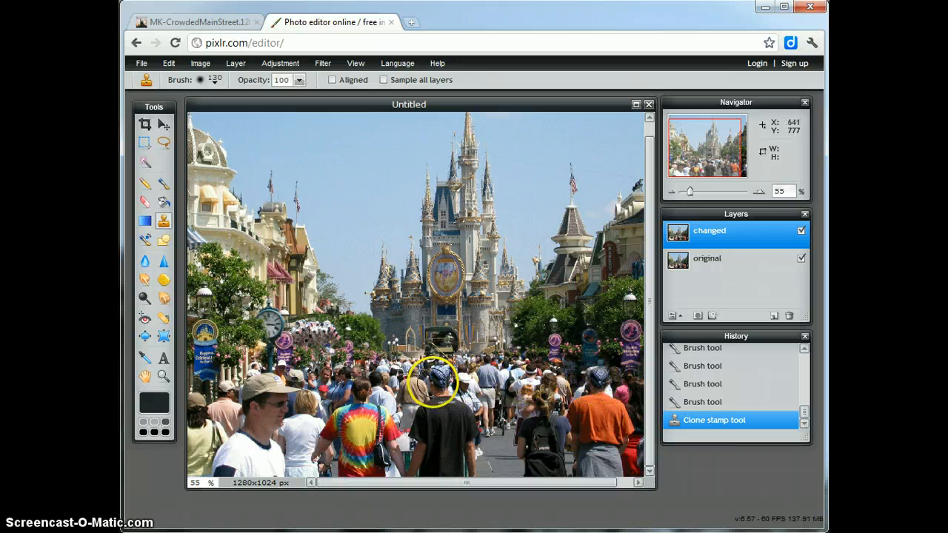
pyautogui.click(802, 232)
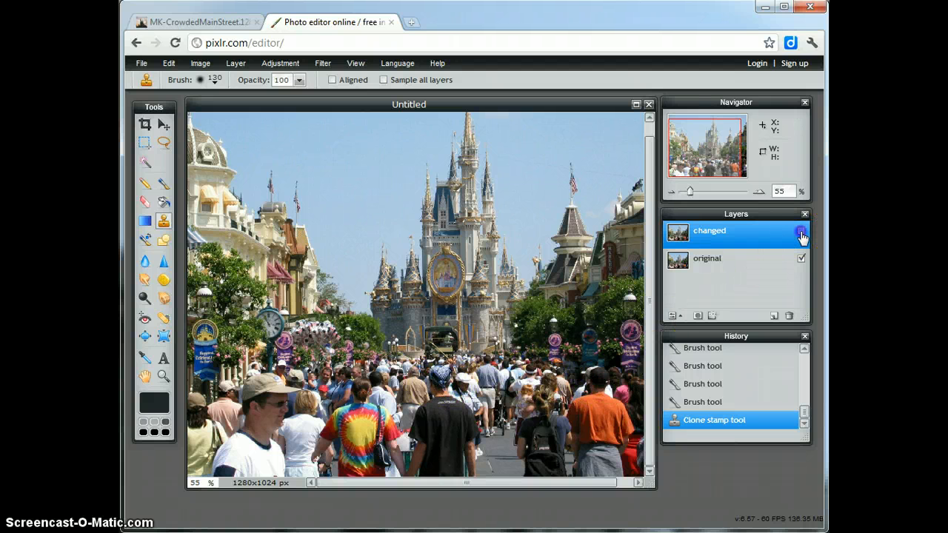
pyautogui.click(801, 233)
pyautogui.click(801, 232)
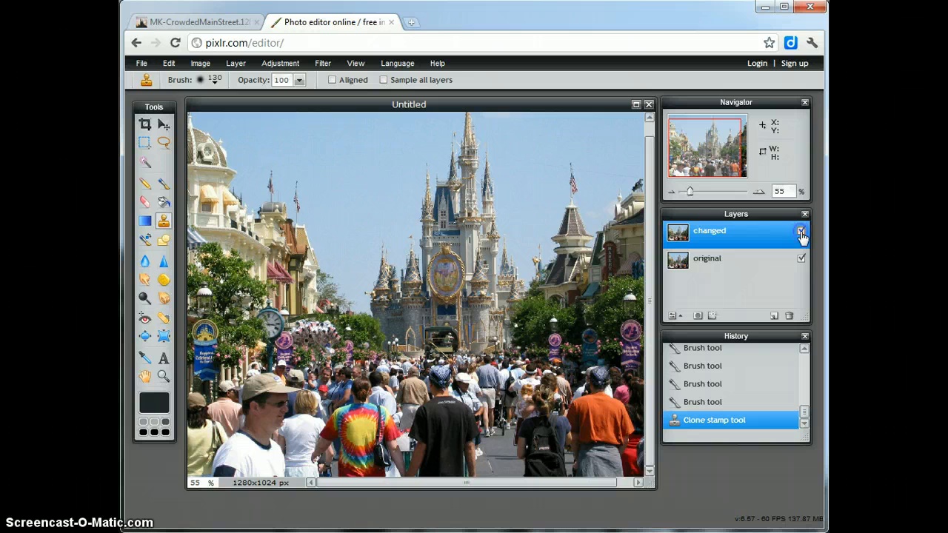